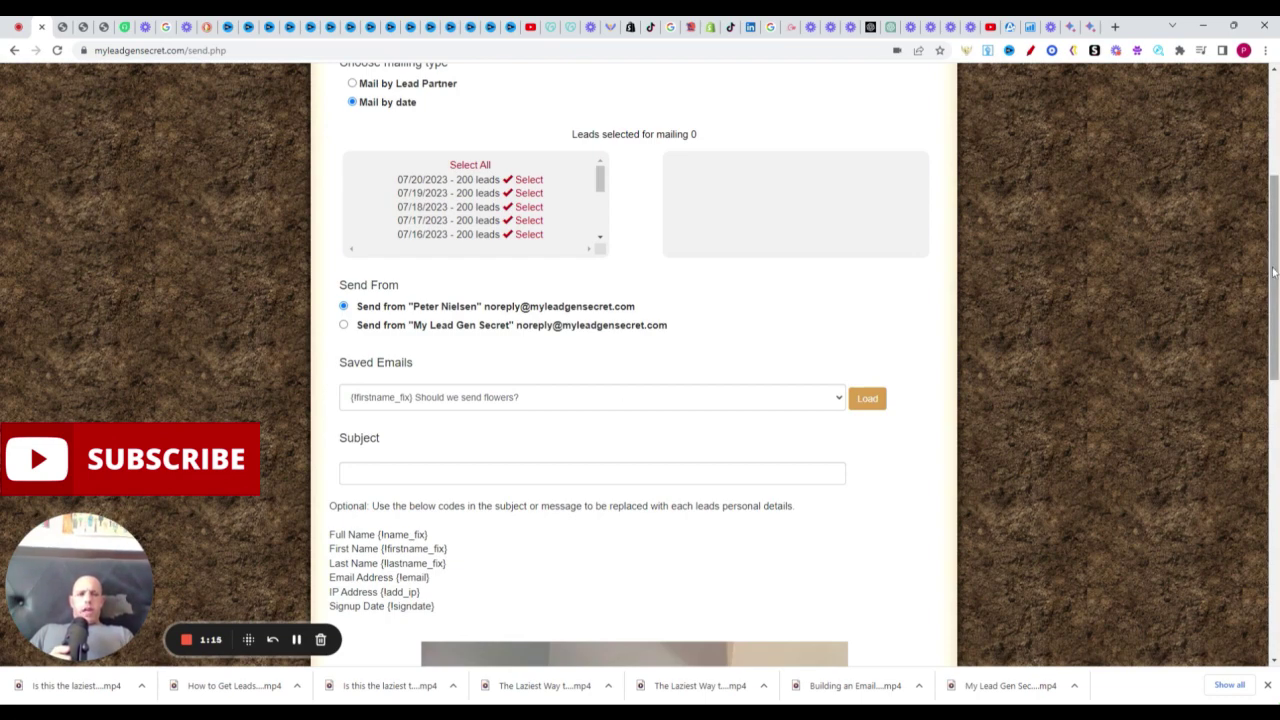
pyautogui.moveTo(1270, 272); pyautogui.dragTo(1273, 185)
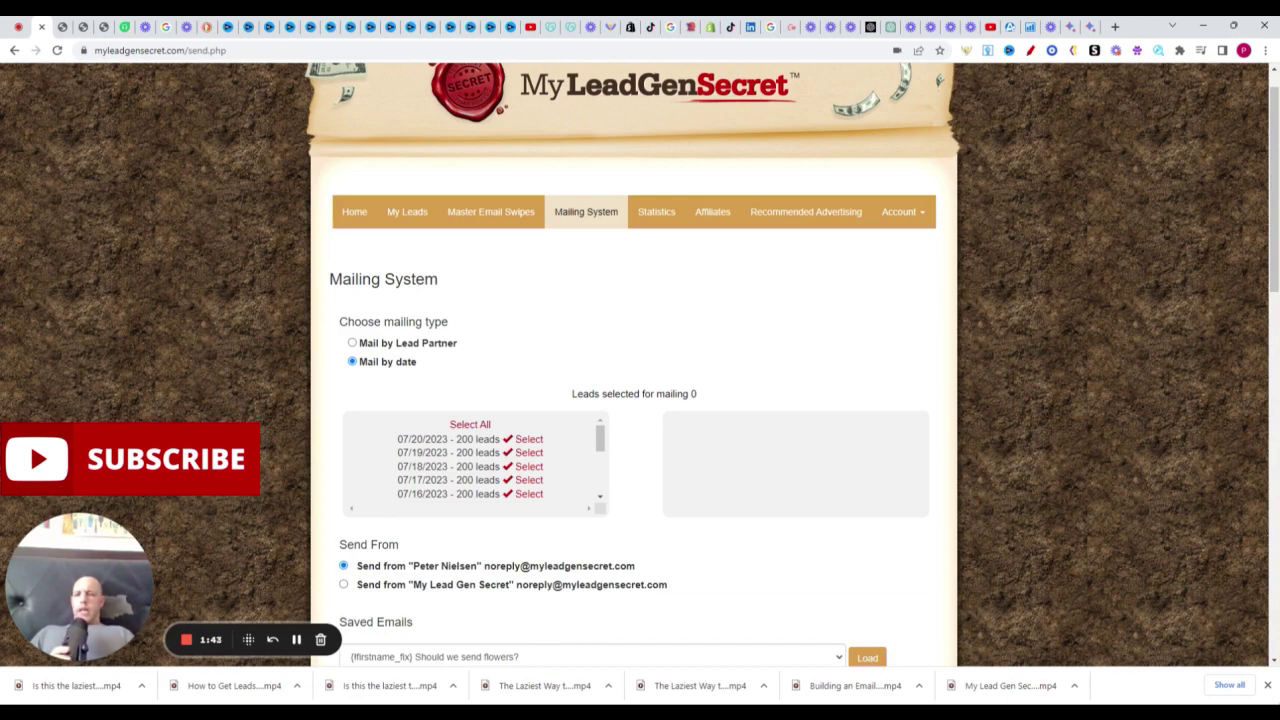
# Step: View the Statistics page, where the latest mailing shows 2300 sent with 7.087% opens
pyautogui.click(648, 213)
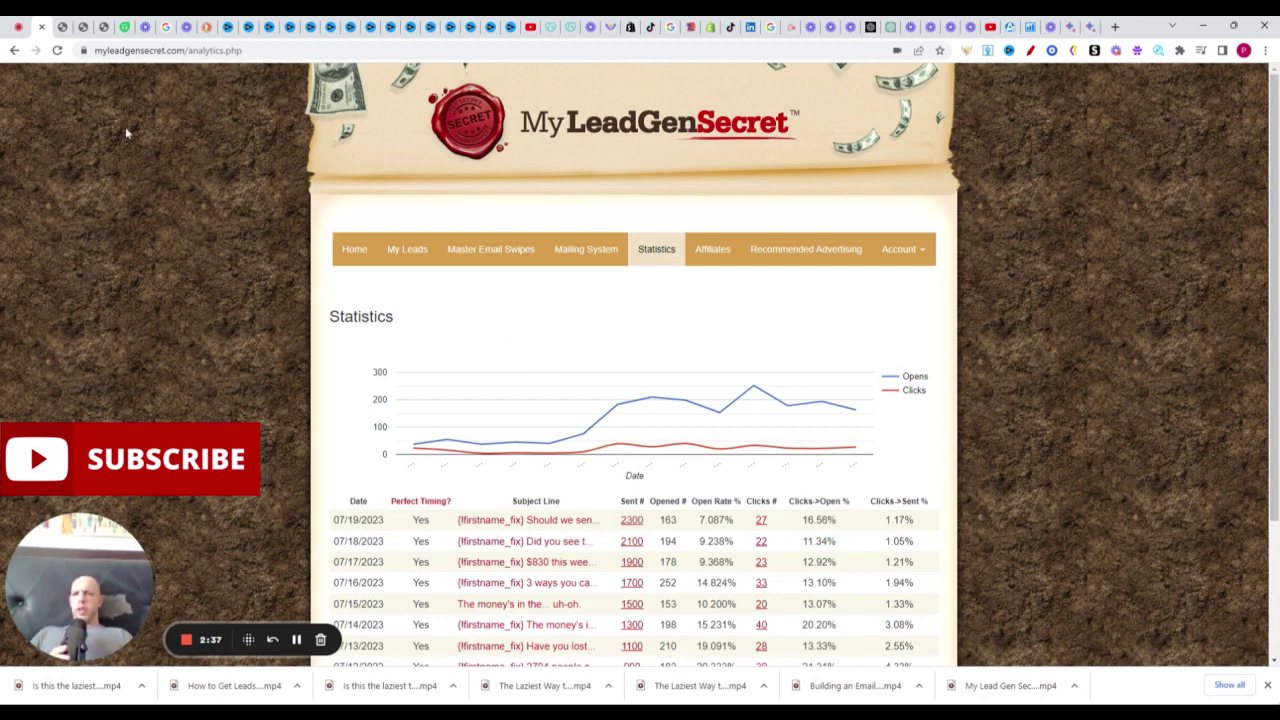
# Step: Return to the Mailing System send form and bring the blank Subject field into view
pyautogui.click(599, 262)
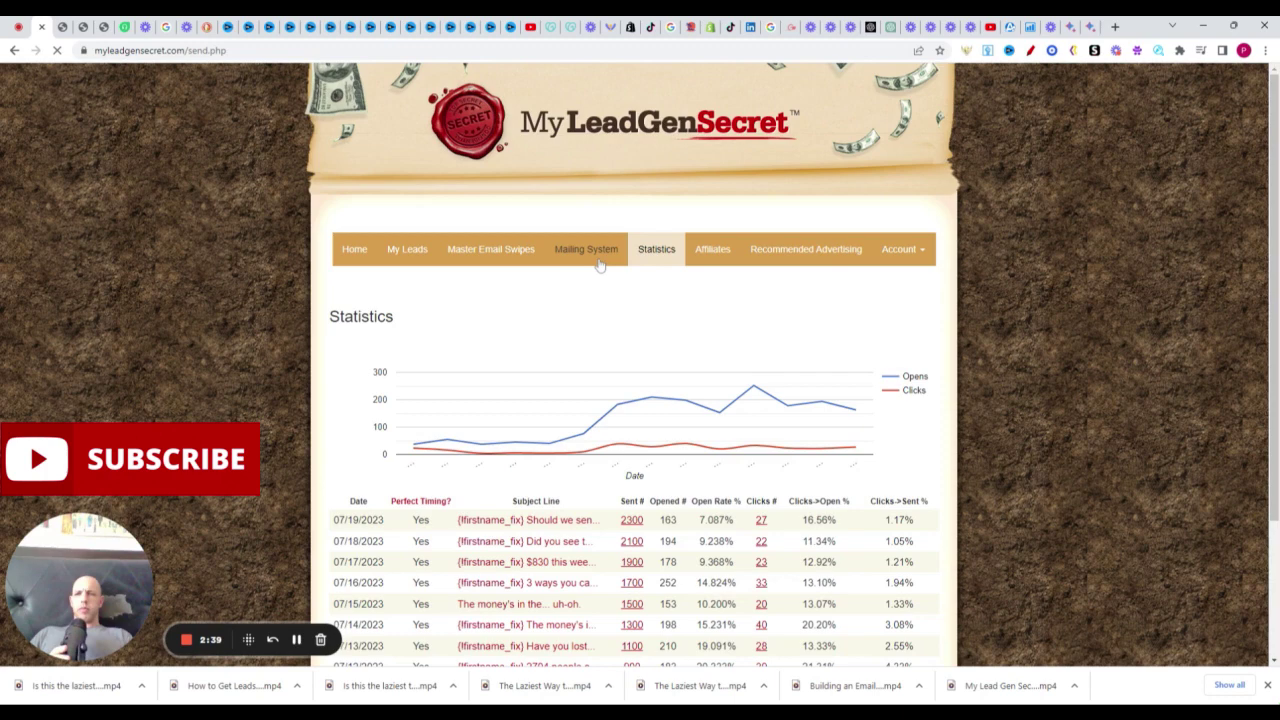
pyautogui.scroll(-3, 1272, 150)
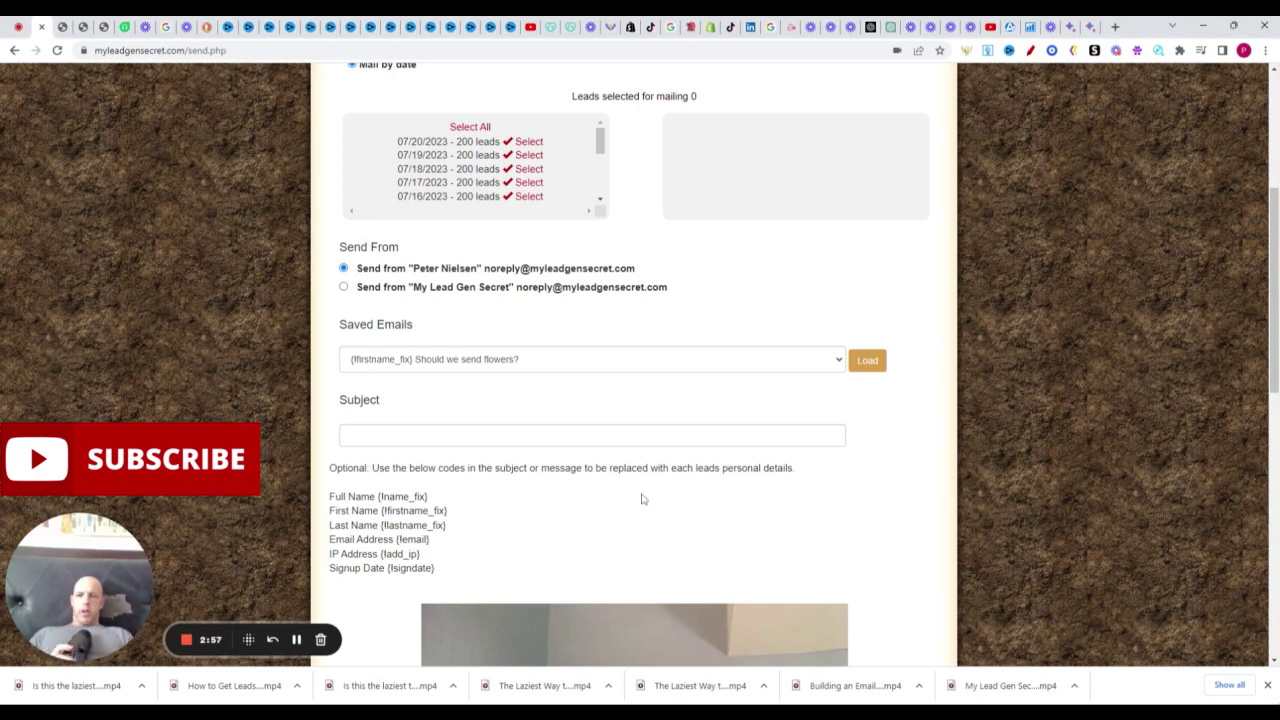
# Step: Enter the subject 'Commission update...' prefixed with the {firstname_fix} first-name code
pyautogui.click(348, 435)
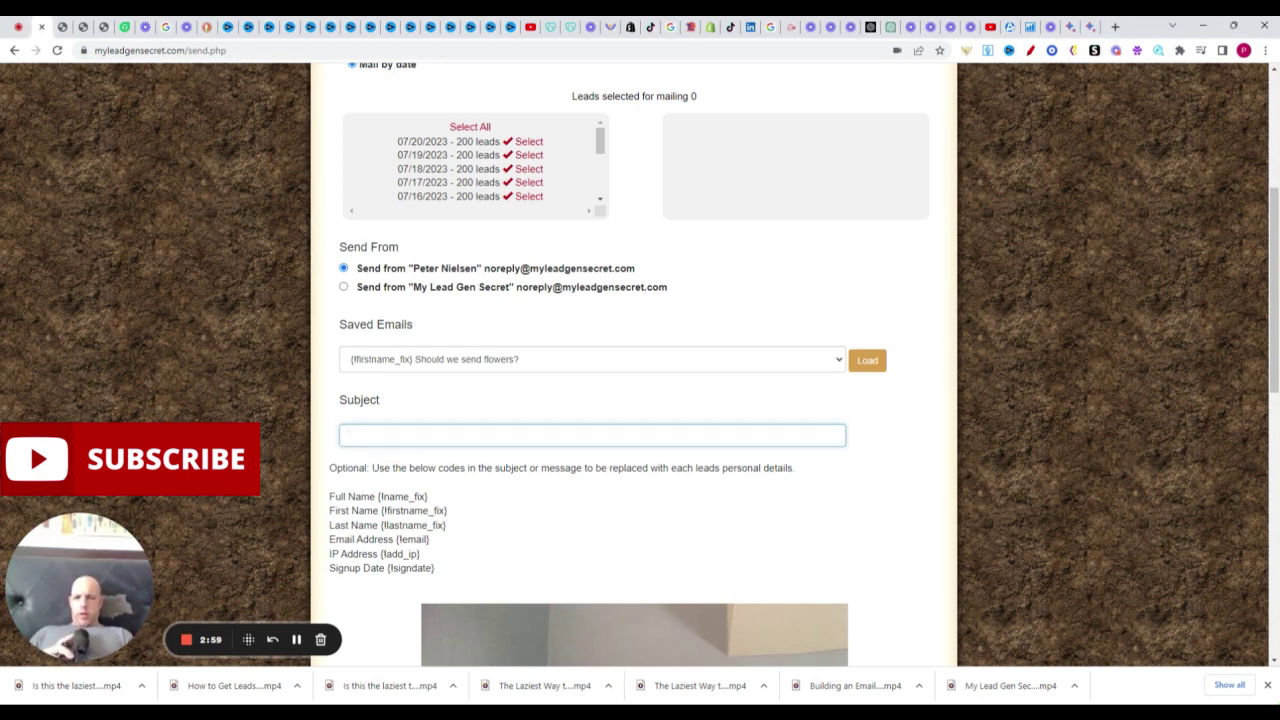
pyautogui.write('Commission update...')
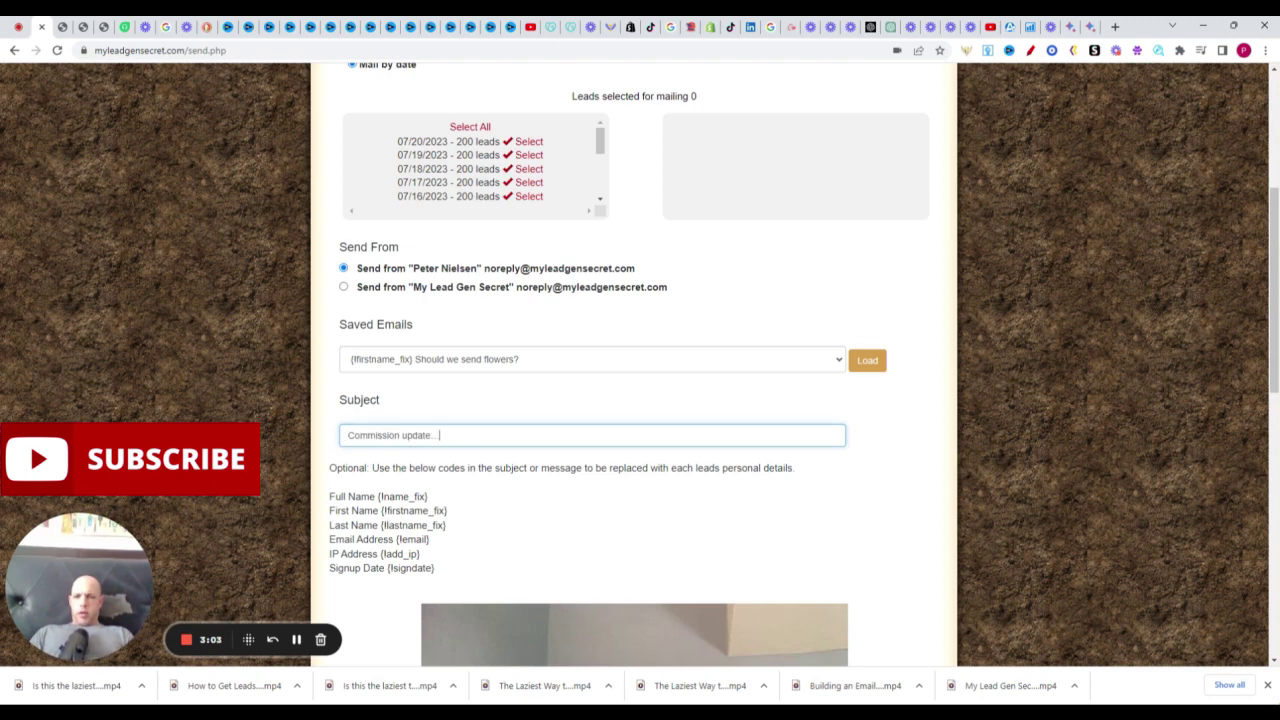
pyautogui.moveTo(381, 510); pyautogui.dragTo(450, 512)
pyautogui.hotkey('ctrl', 'c')
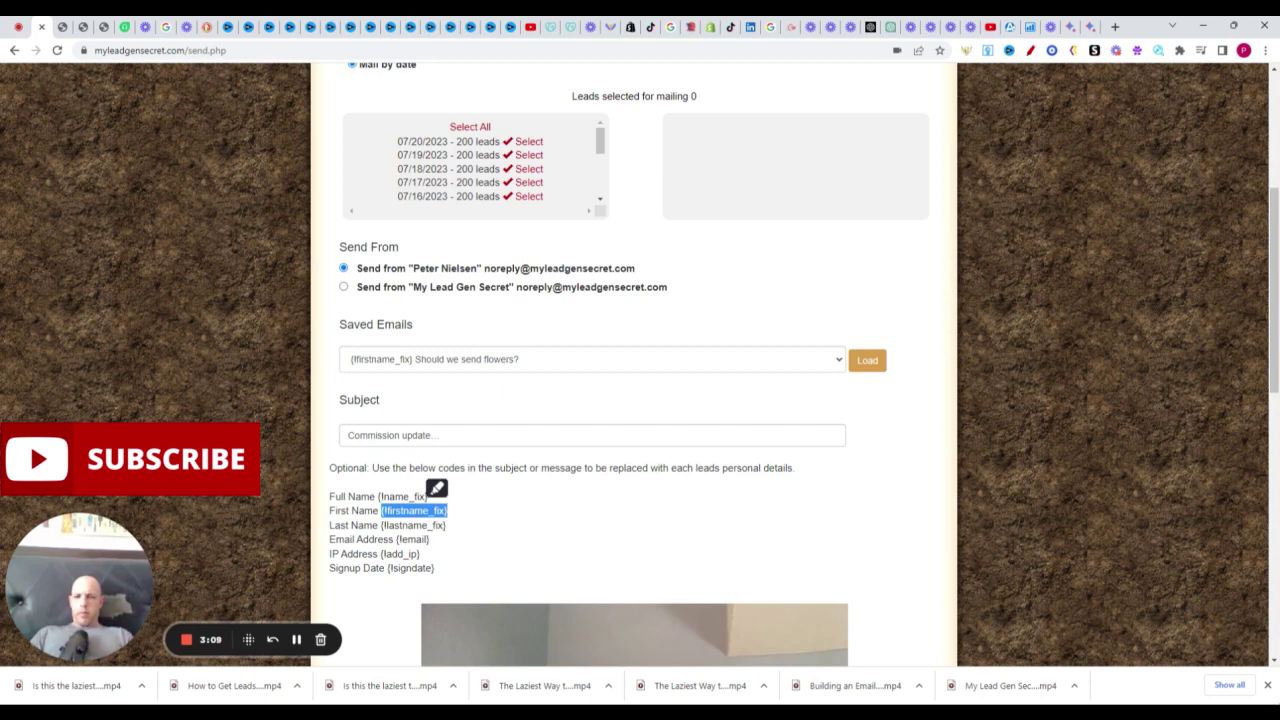
pyautogui.click(349, 435)
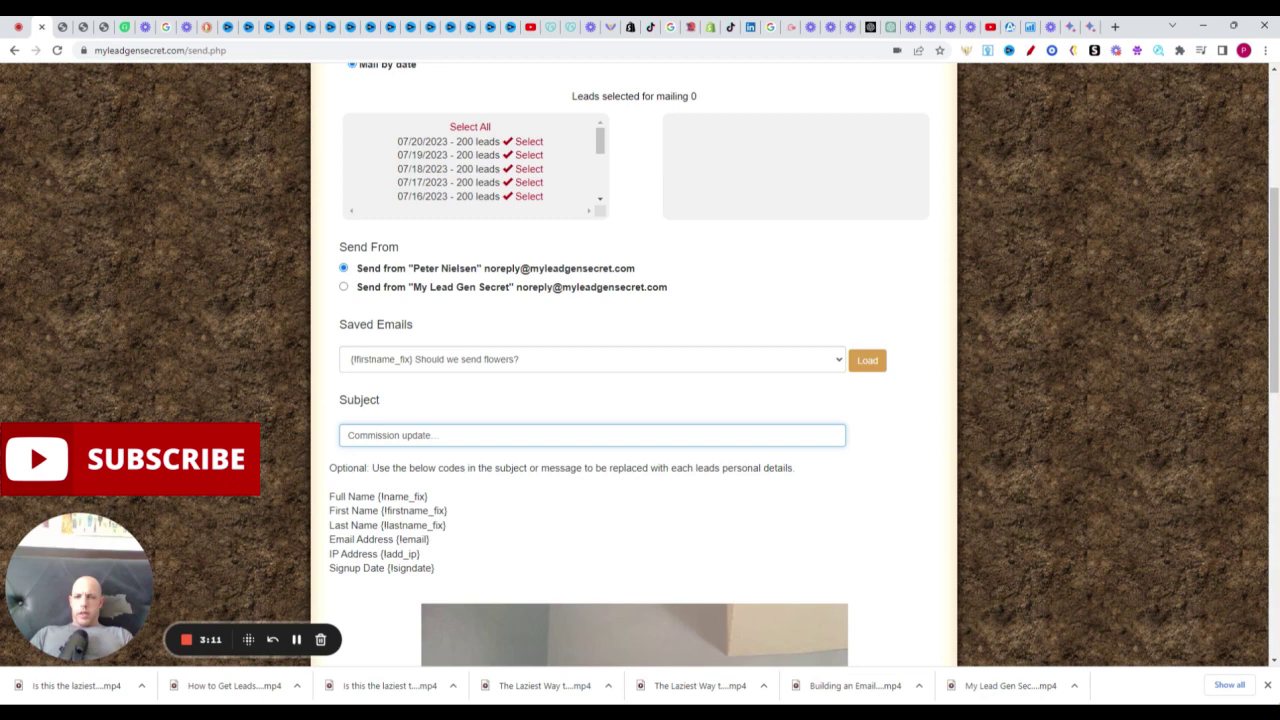
pyautogui.hotkey('ctrl', 'v')
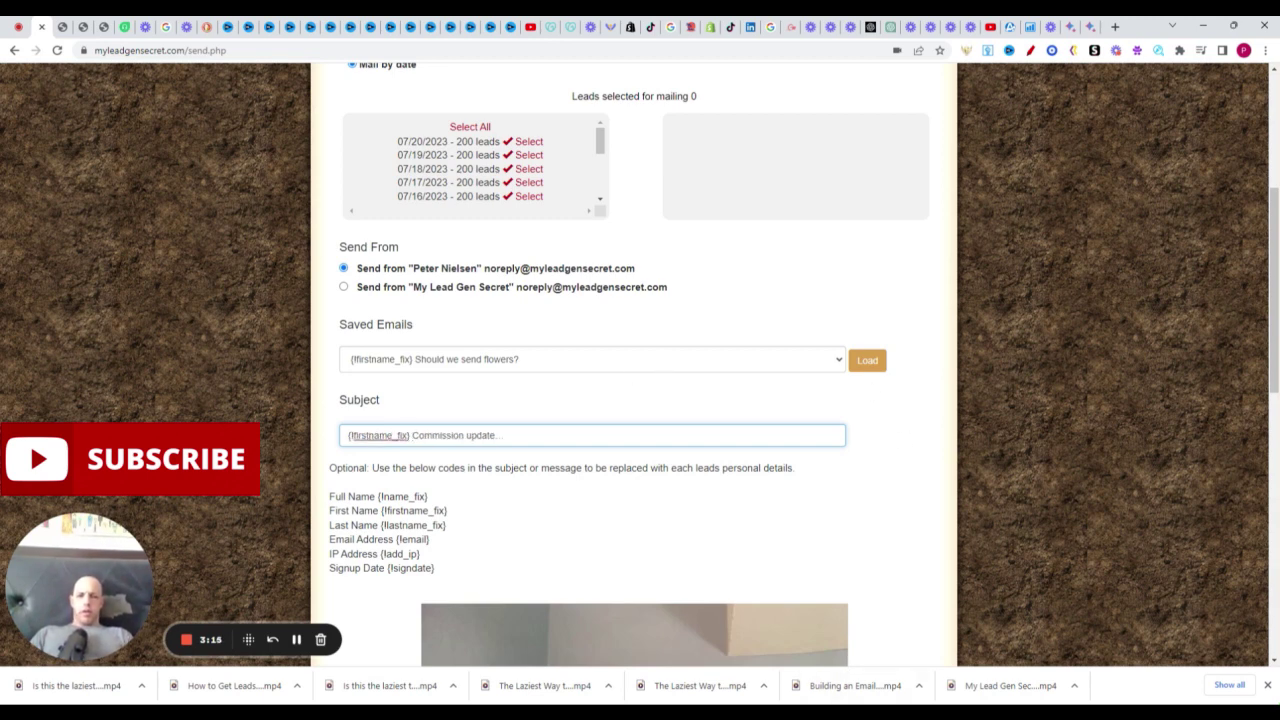
pyautogui.click(703, 690)
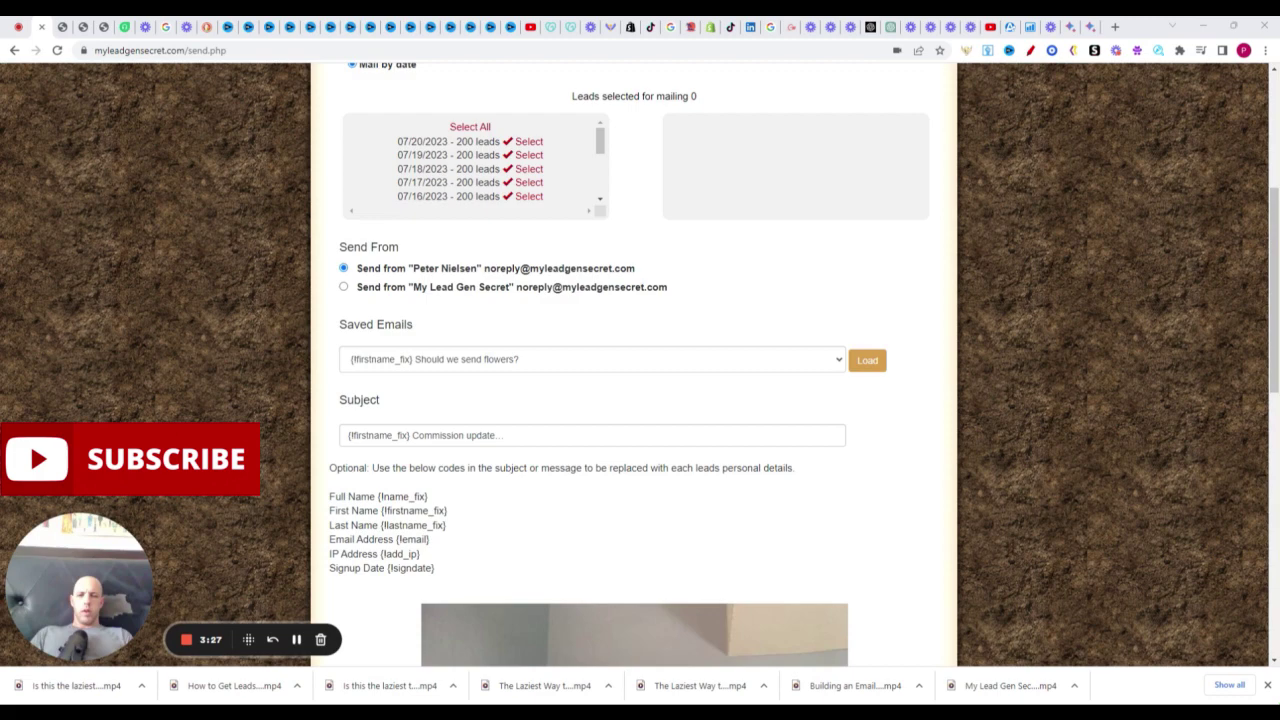
pyautogui.press('Tab')
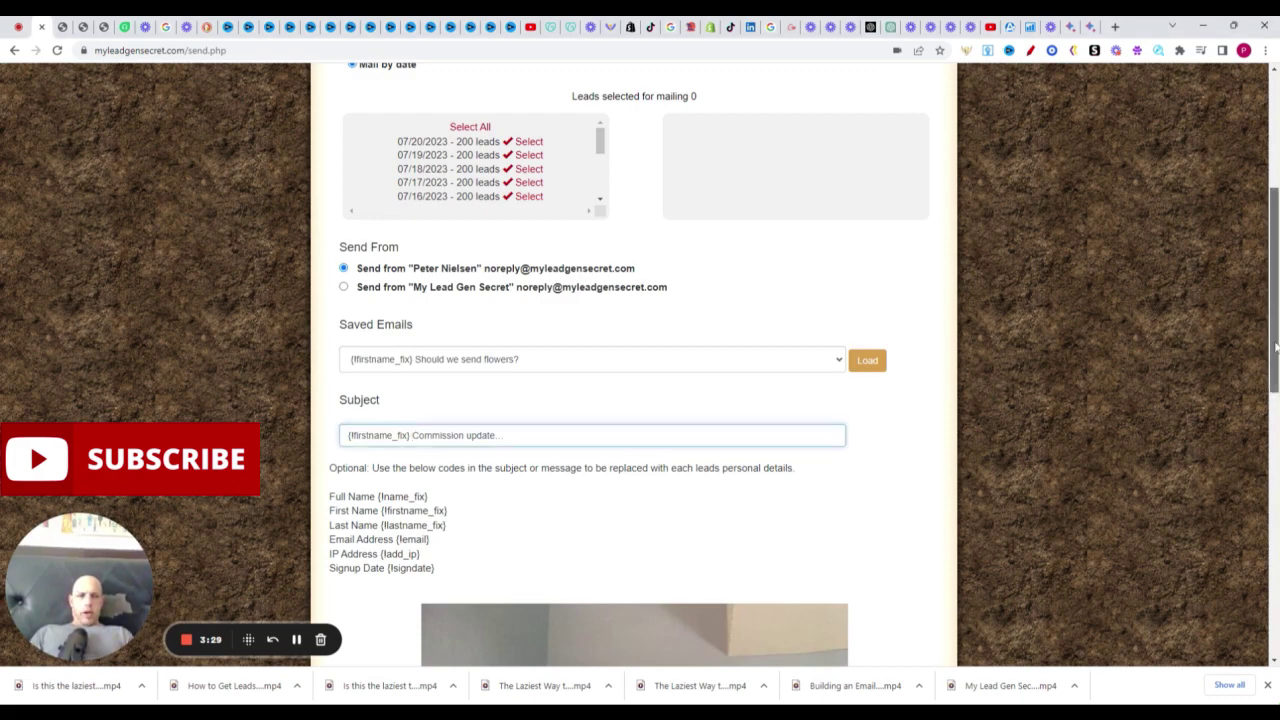
# Step: Replace the placeholder body text with the pasted commission-release message
pyautogui.moveTo(1268, 342); pyautogui.dragTo(1272, 562)
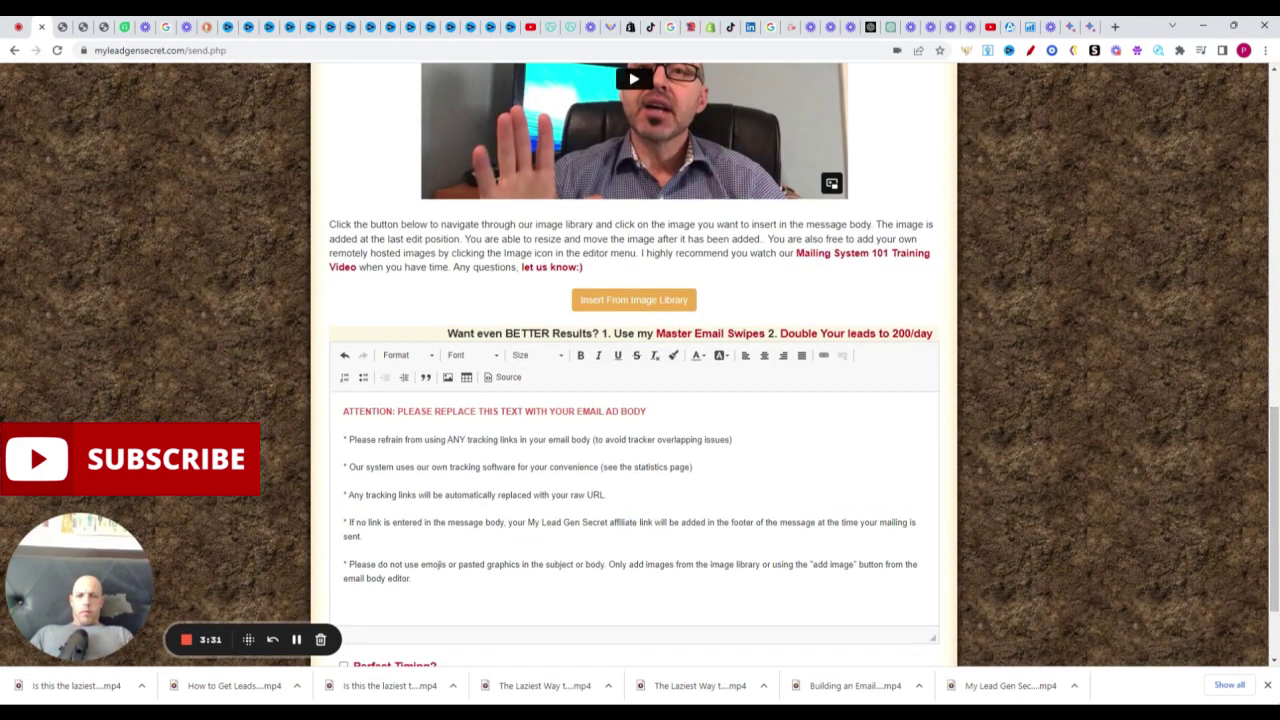
pyautogui.click(344, 411)
pyautogui.moveTo(344, 411); pyautogui.dragTo(412, 578)
pyautogui.press('Delete')
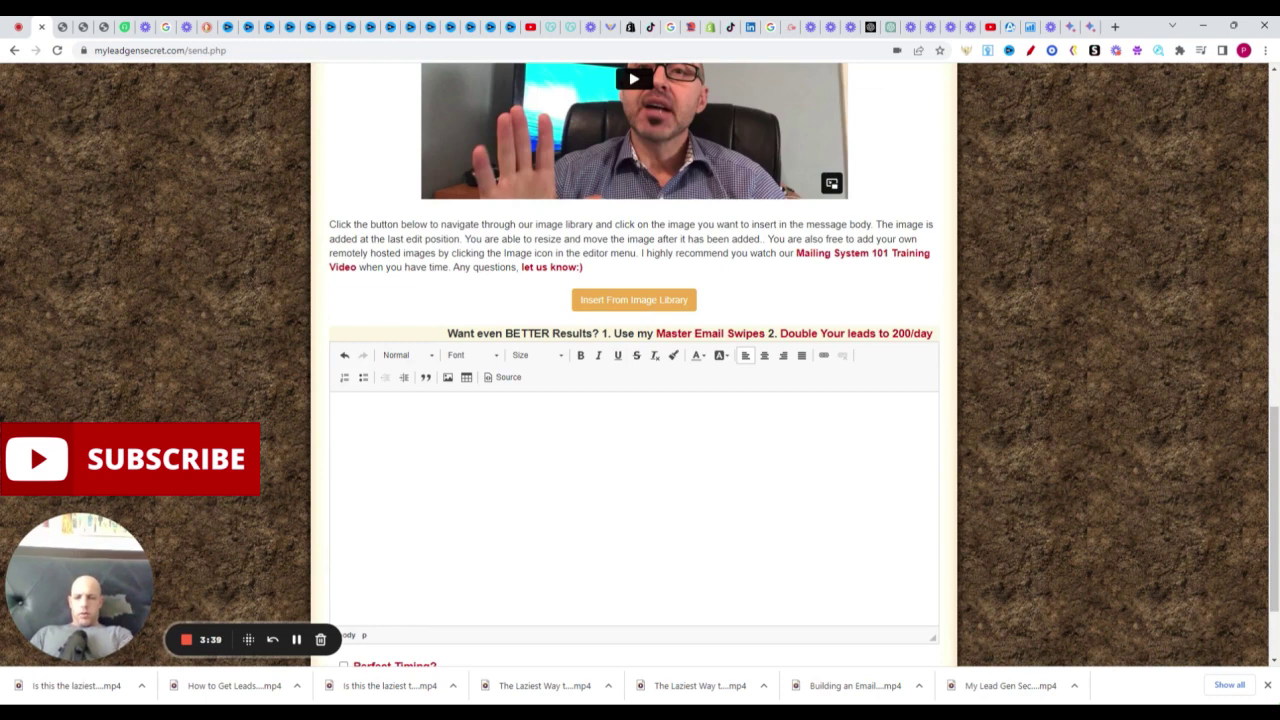
pyautogui.write("Commissions were released via paypal yesterday morning.  Didn't get yours?  Click to make sure your information is all up to date, here:  [Insert URL here]  Peter Nielsen")
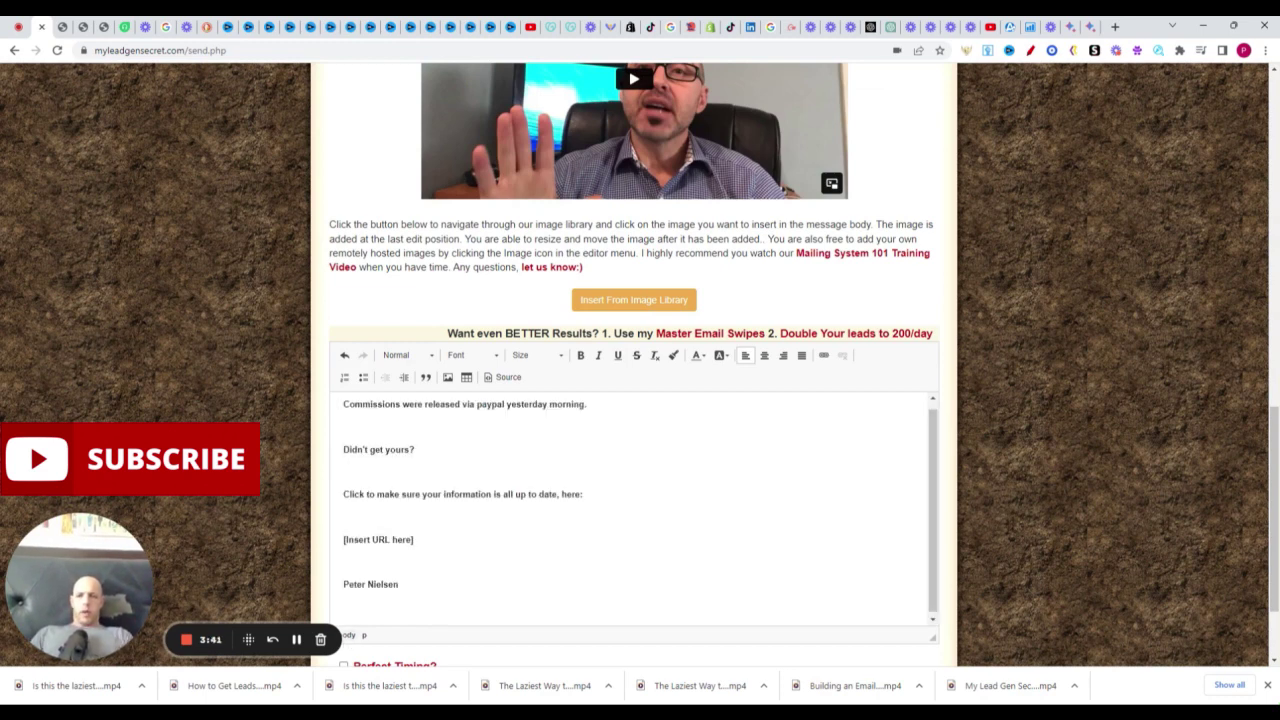
# Step: Fix blank lines around 'Click to make sure' and '[Insert URL here]', adding one at the top
pyautogui.click(344, 539)
pyautogui.press('BackSpace')
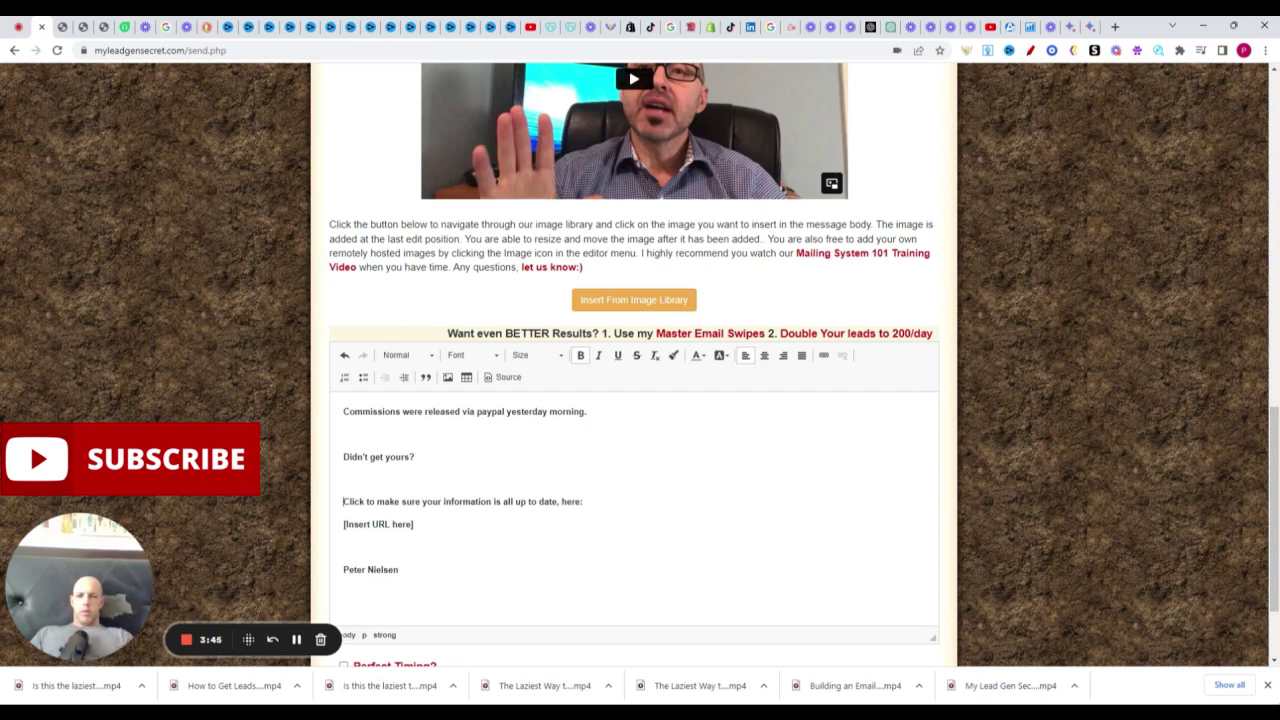
pyautogui.press('BackSpace')
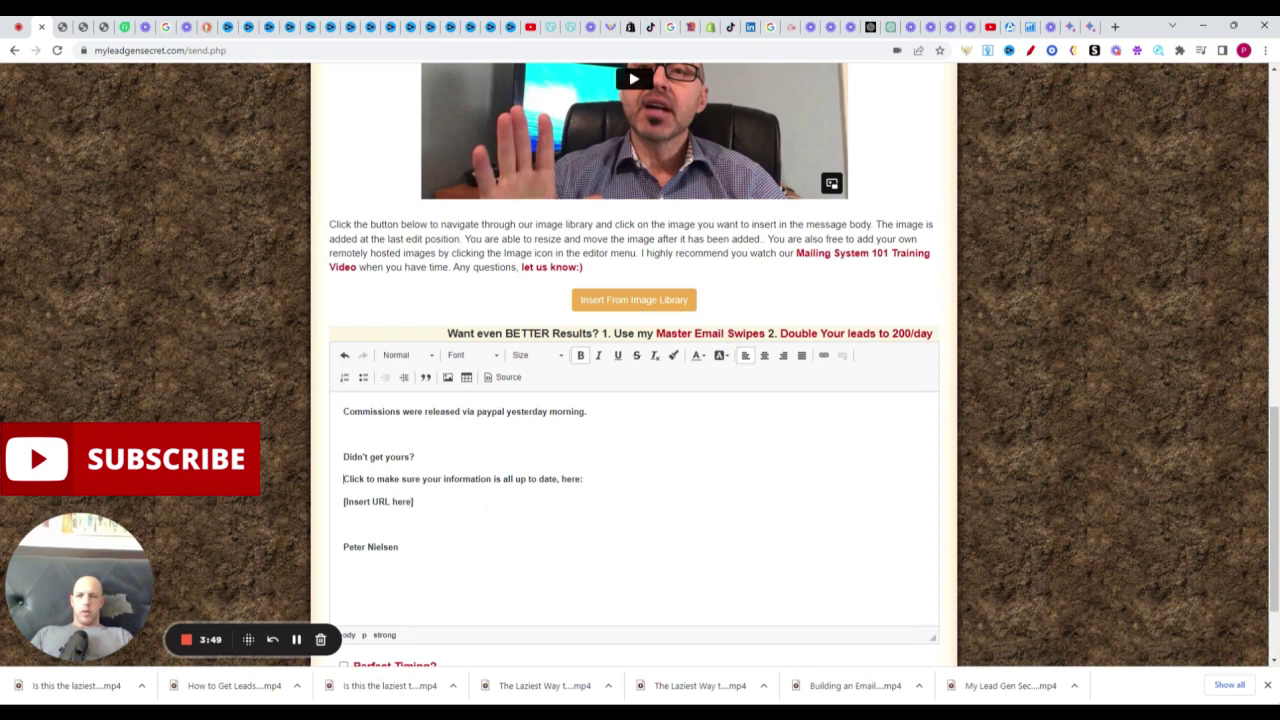
pyautogui.press('Return')
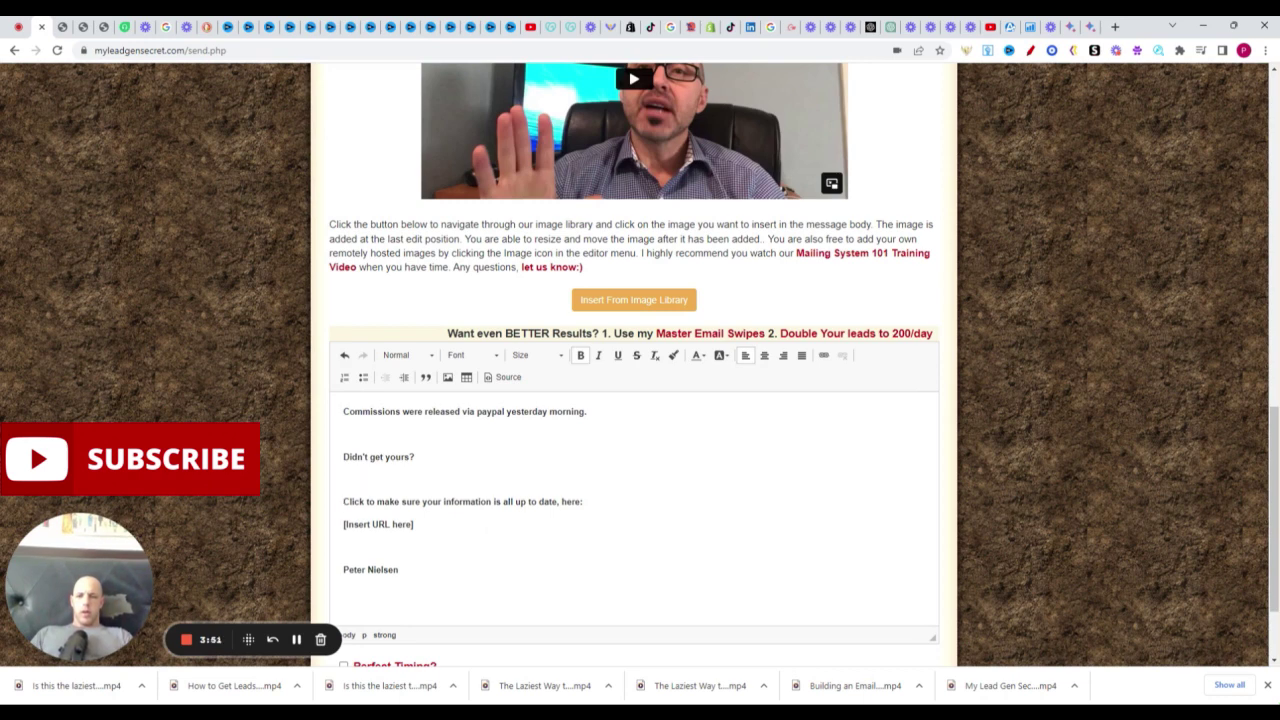
pyautogui.press('Return')
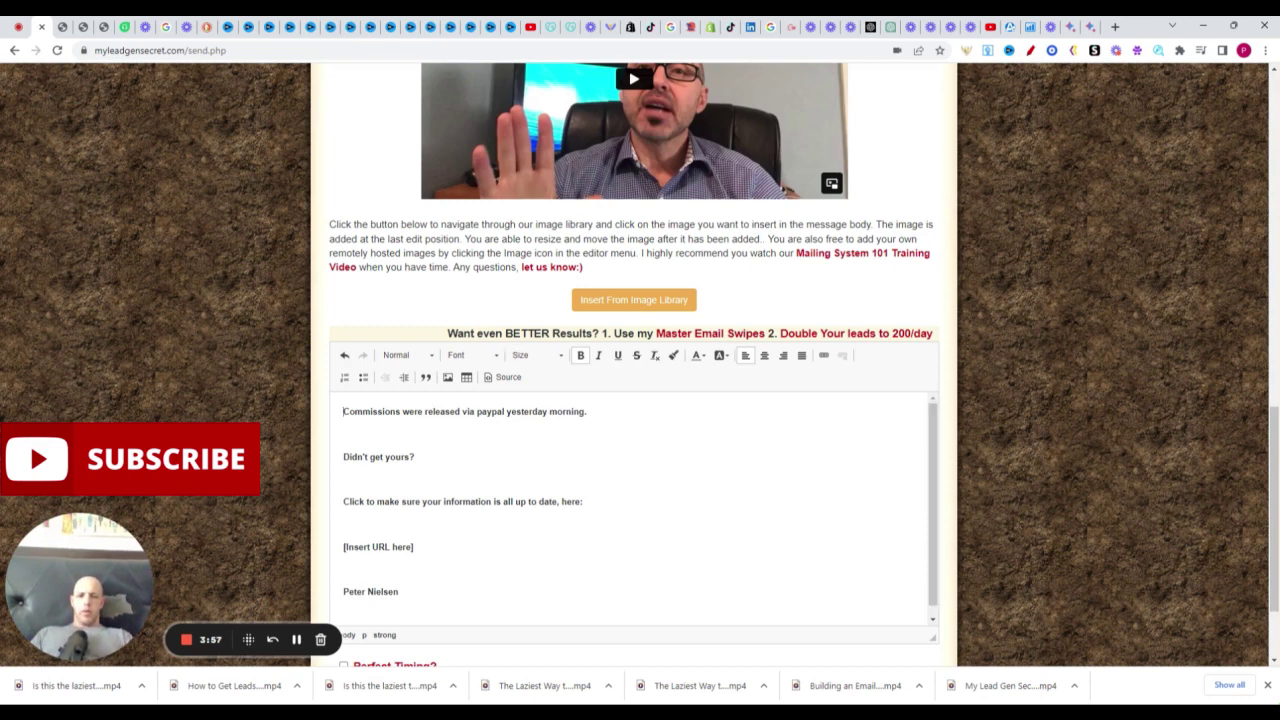
pyautogui.hotkey('ctrl', 'Home')
pyautogui.press('Return')
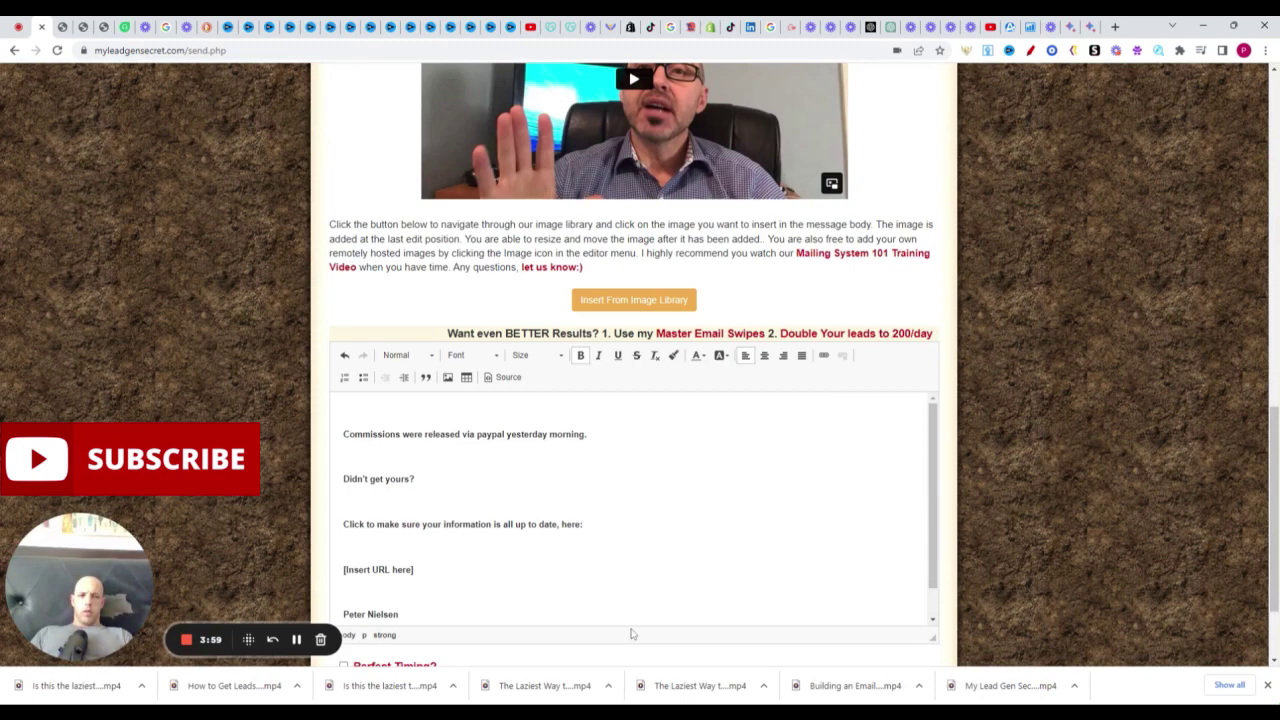
# Step: Copy the {firstname_fix} code beside First Name in the personalisation code list
pyautogui.moveTo(1274, 580); pyautogui.dragTo(1275, 353)
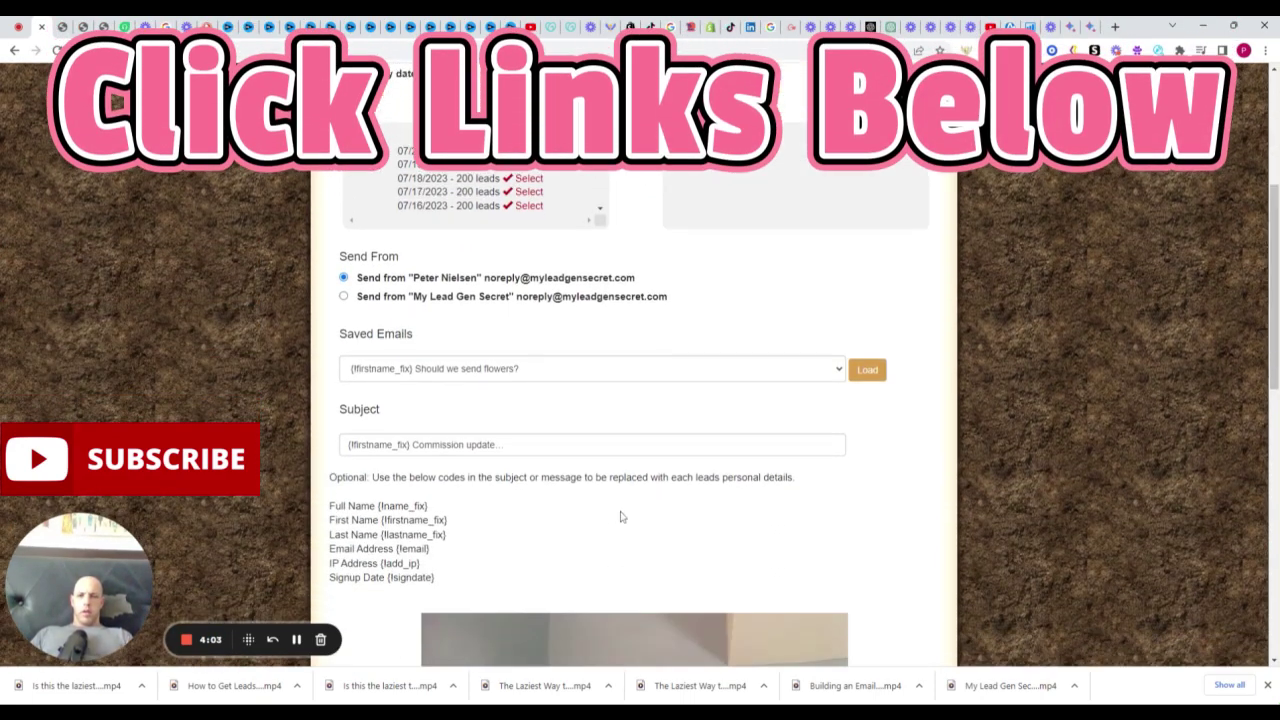
pyautogui.moveTo(381, 520); pyautogui.dragTo(447, 520)
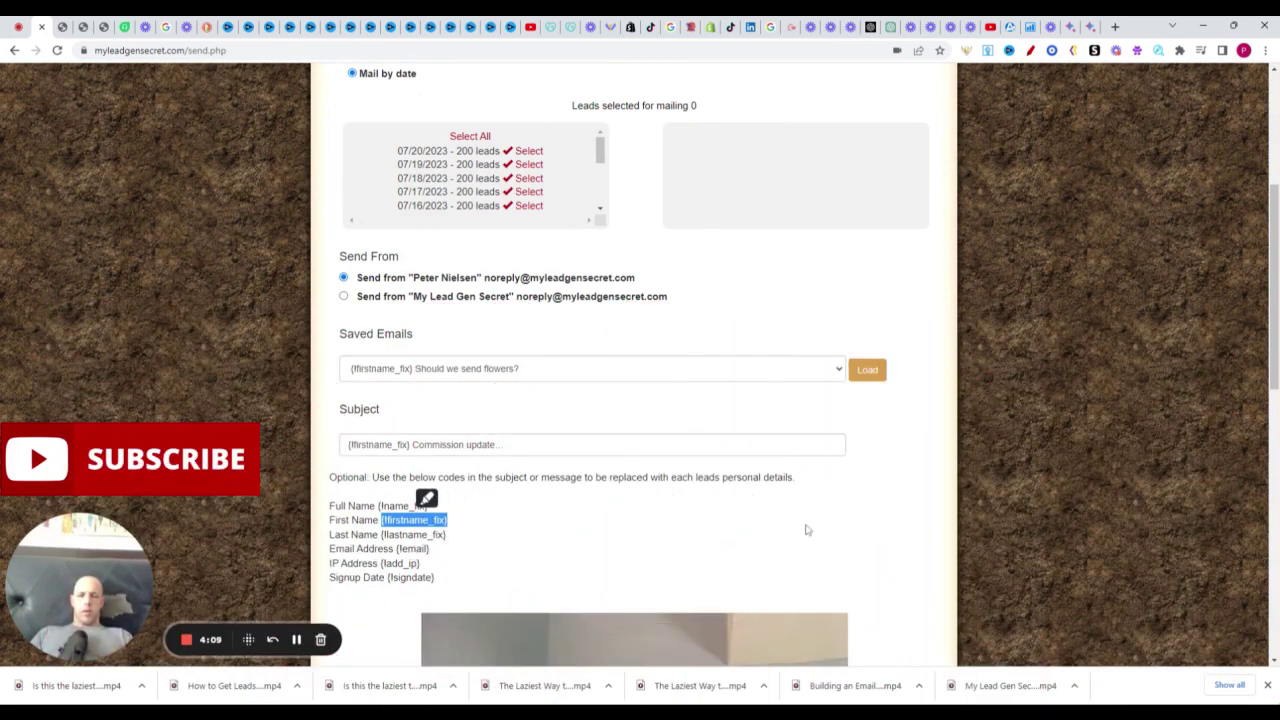
pyautogui.moveTo(1275, 300); pyautogui.dragTo(1275, 382)
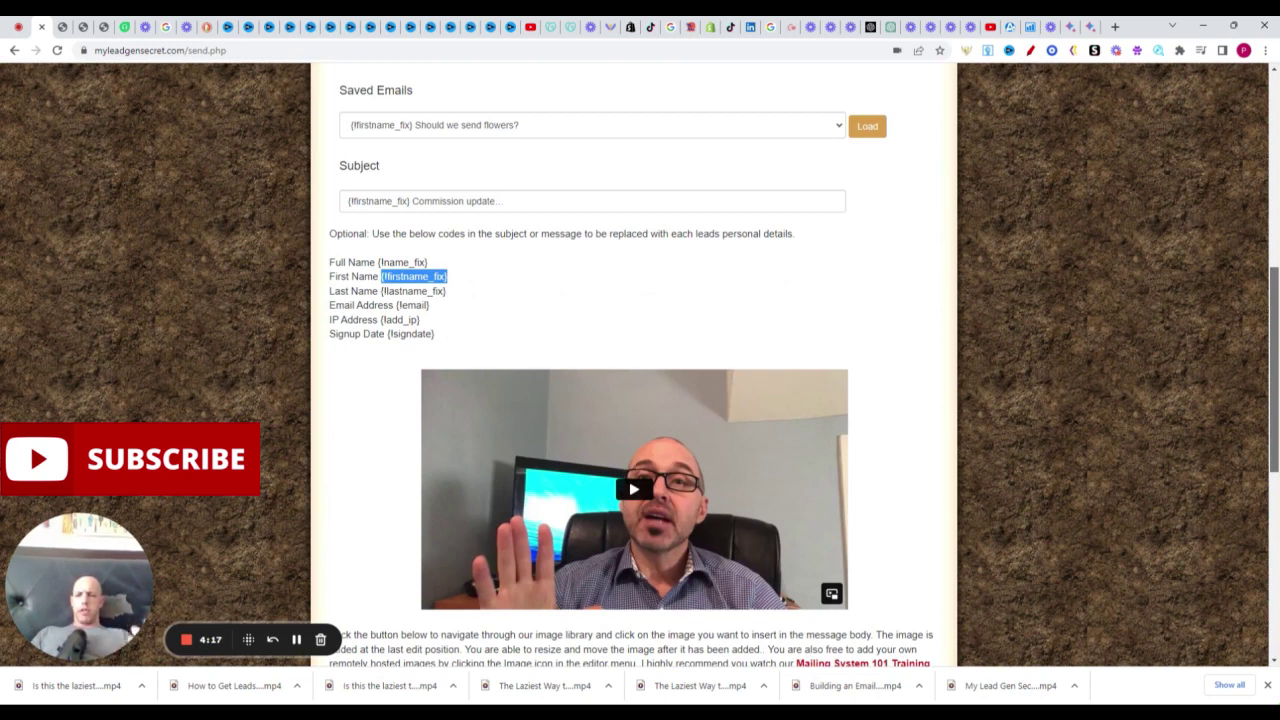
pyautogui.moveTo(1275, 382); pyautogui.dragTo(1275, 407)
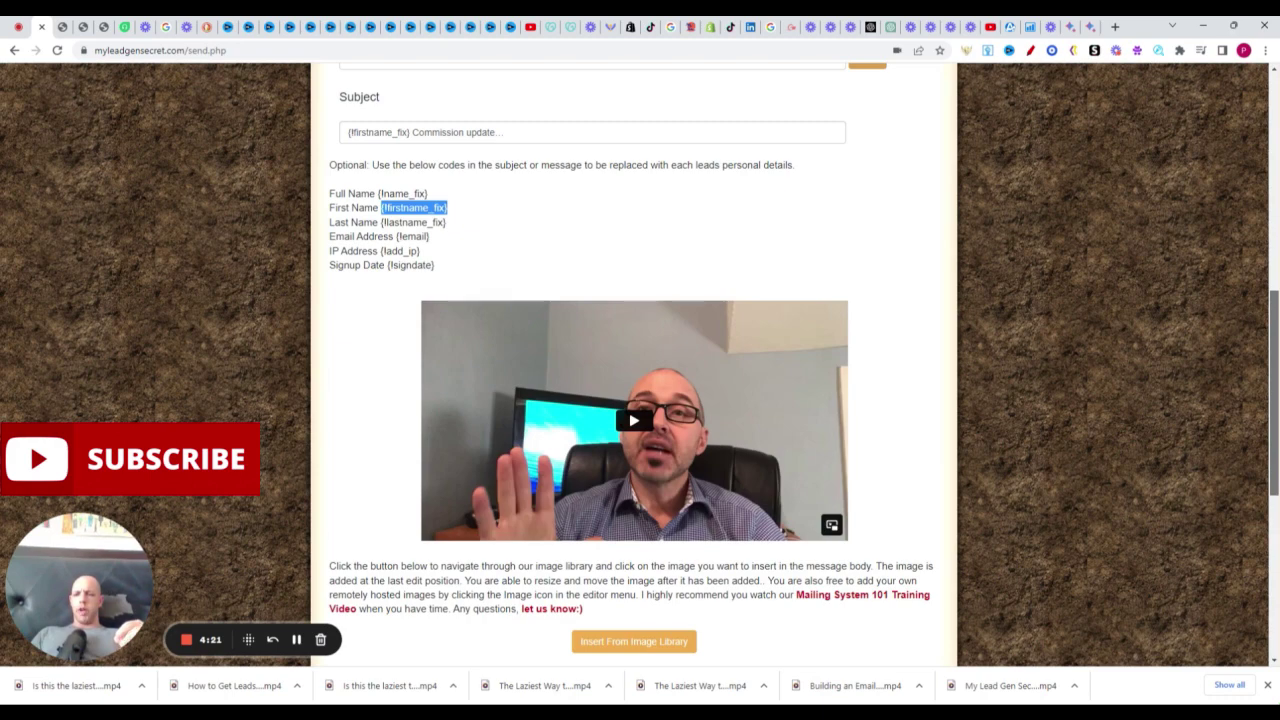
pyautogui.moveTo(1275, 407); pyautogui.dragTo(1275, 518)
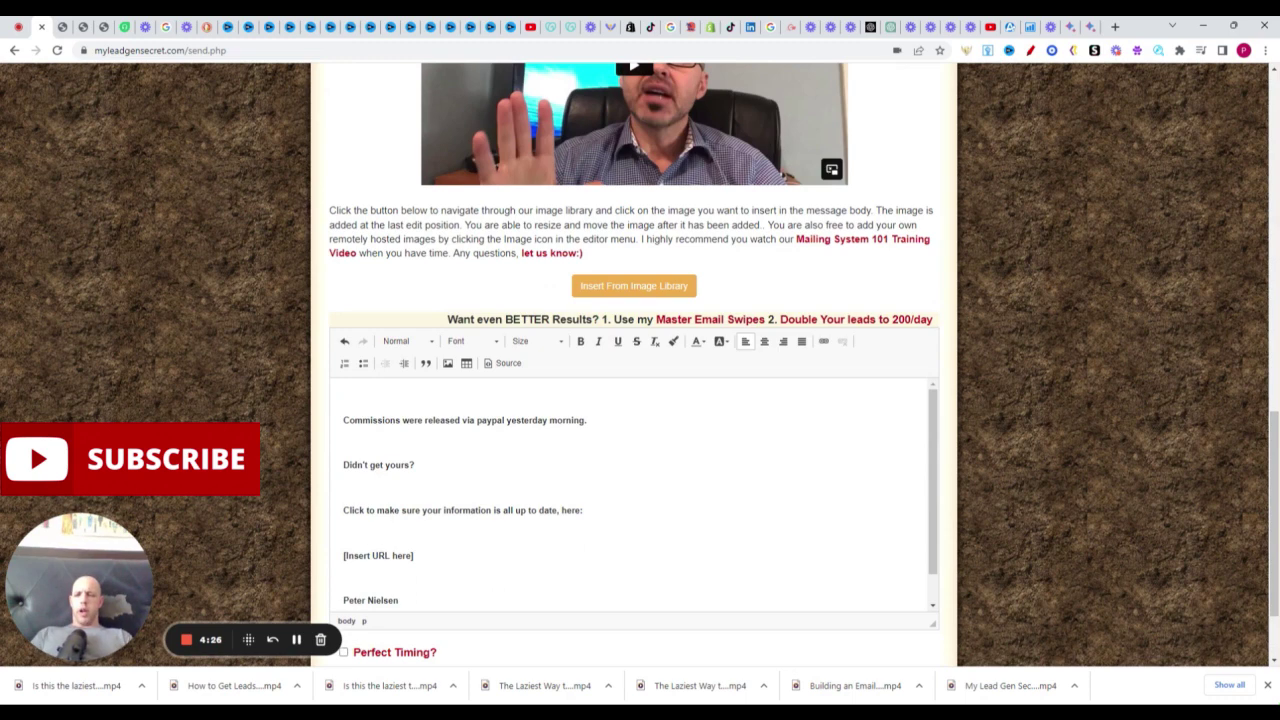
# Step: Start the body with {firstname_fix} and remove blank lines above 'Didn't get yours?' and 'Click to make sure'
pyautogui.write('[!firstname_fix]')
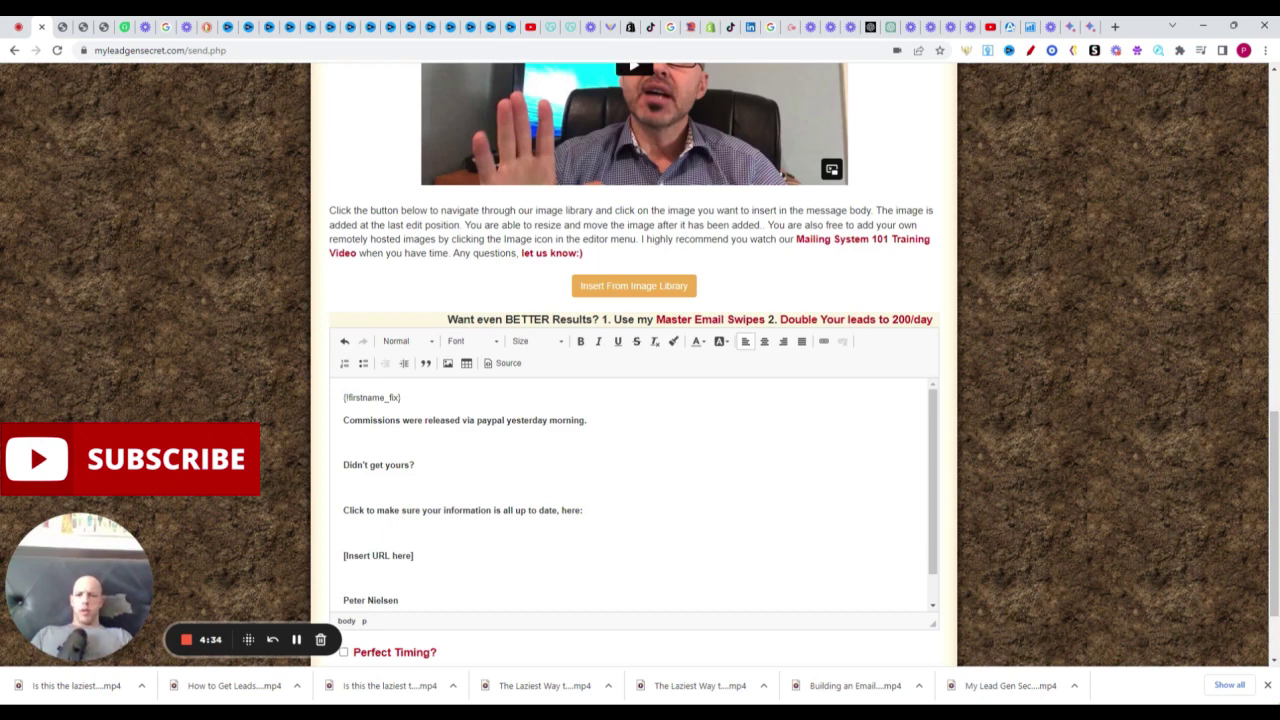
pyautogui.click(344, 464)
pyautogui.press('BackSpace')
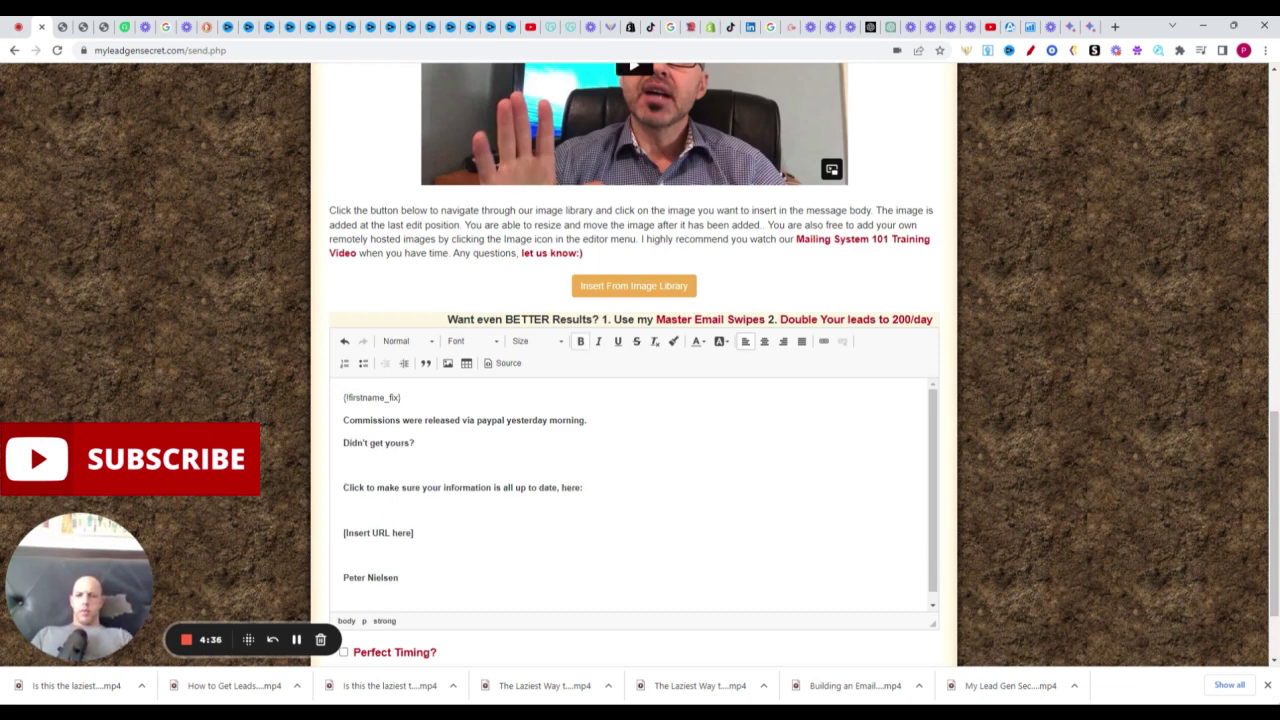
pyautogui.click(344, 487)
pyautogui.press('BackSpace')
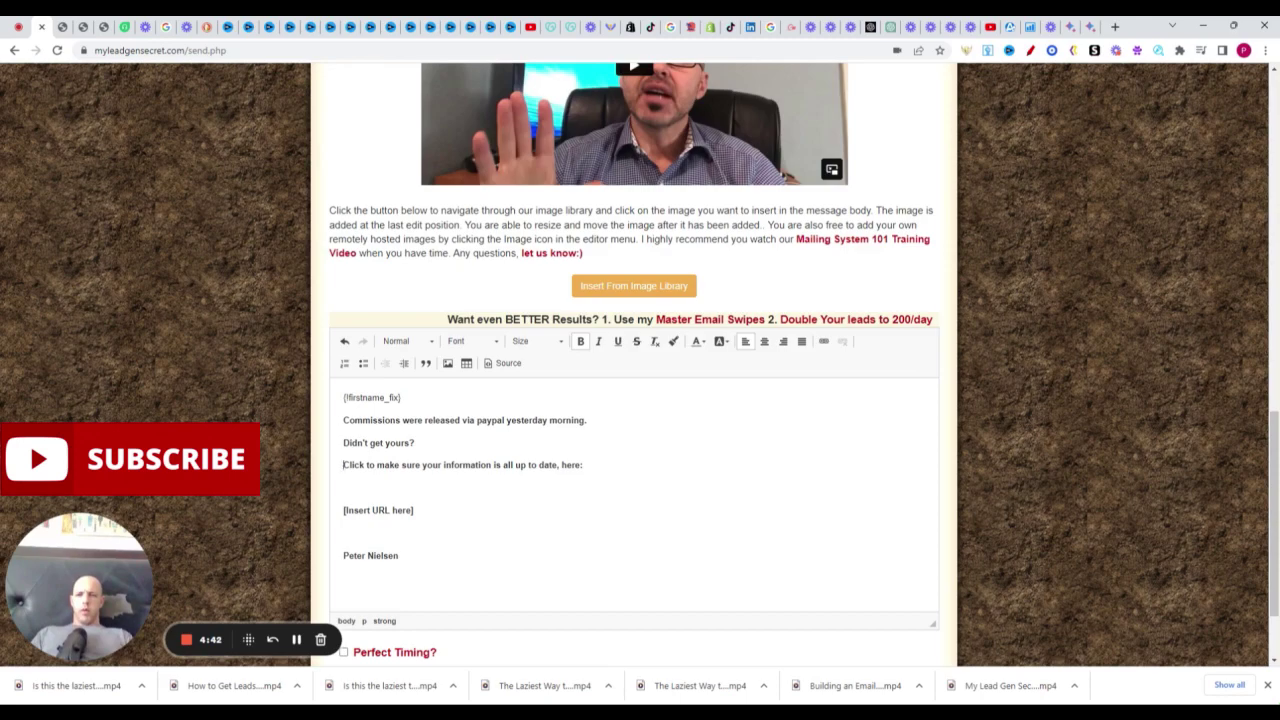
pyautogui.moveTo(1273, 415)
pyautogui.mouseDown()
pyautogui.moveTo(1273, 82)
pyautogui.moveTo(1270, 430)
pyautogui.moveTo(1266, 413)
pyautogui.mouseUp()
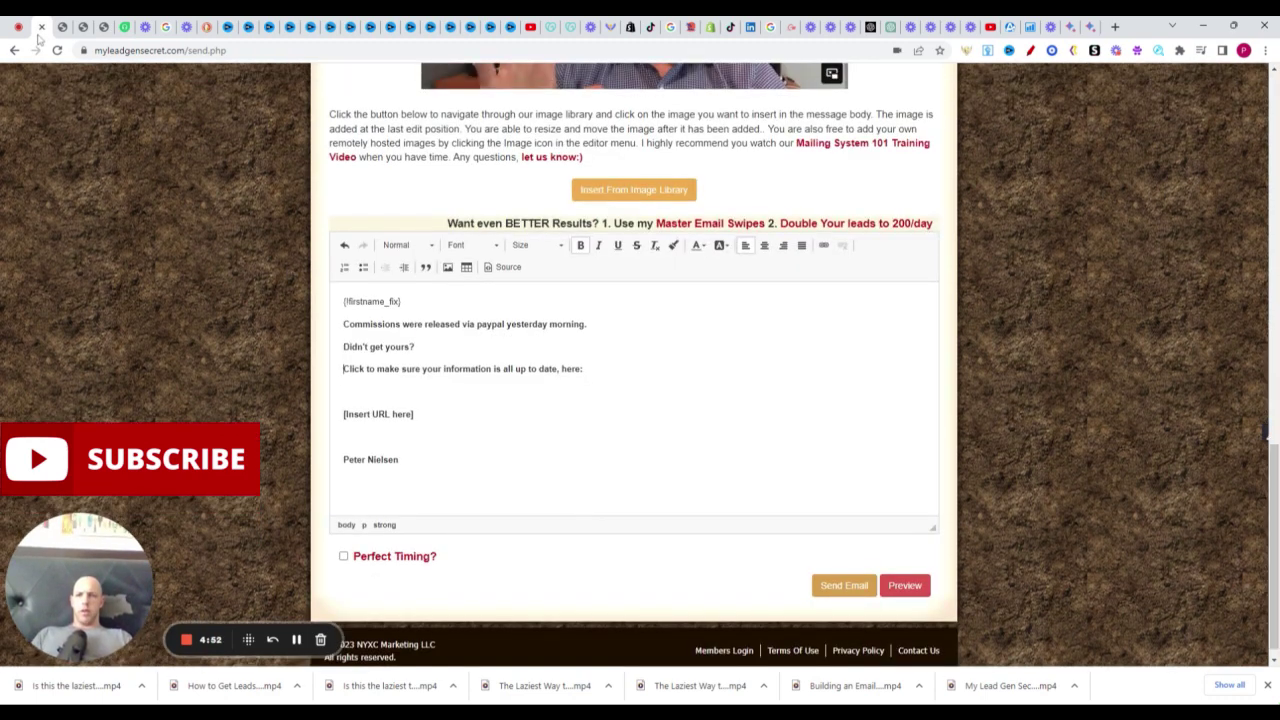
# Step: In a second mailing-page tab, copy the Sales Page affiliate URL from Affiliates Promo Tools
pyautogui.press('F5')
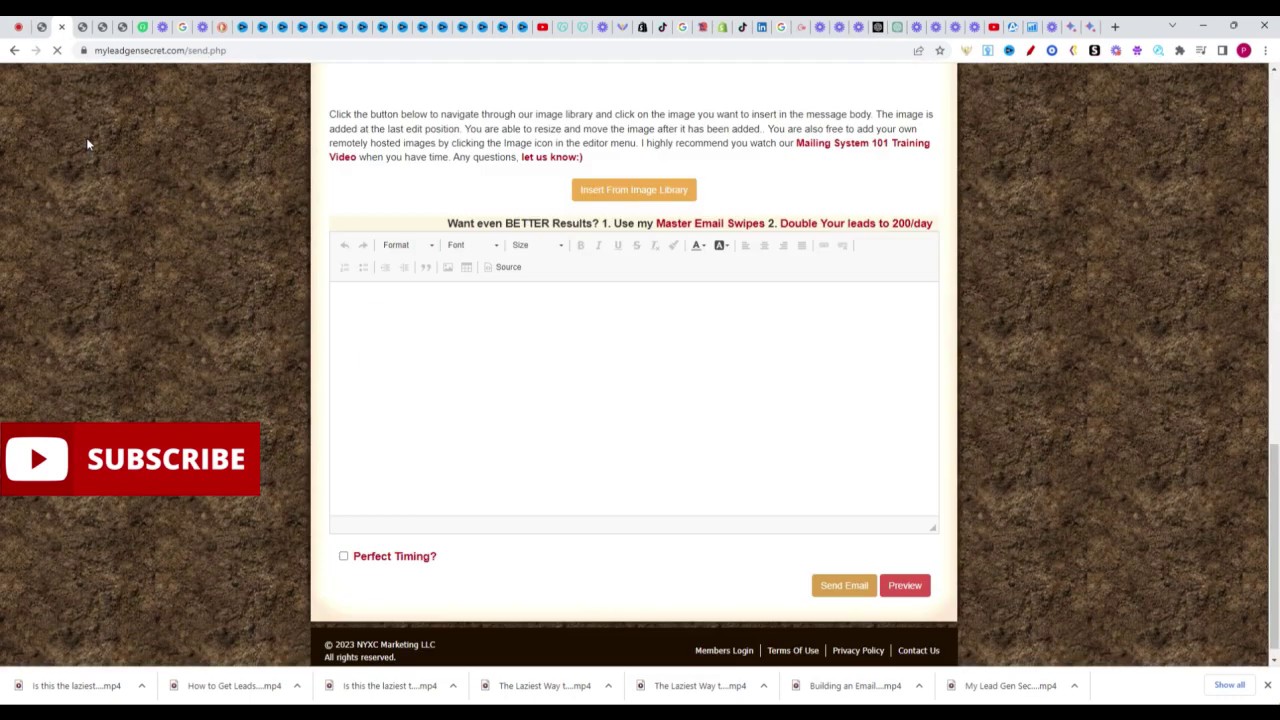
pyautogui.scroll(10, 698, 170)
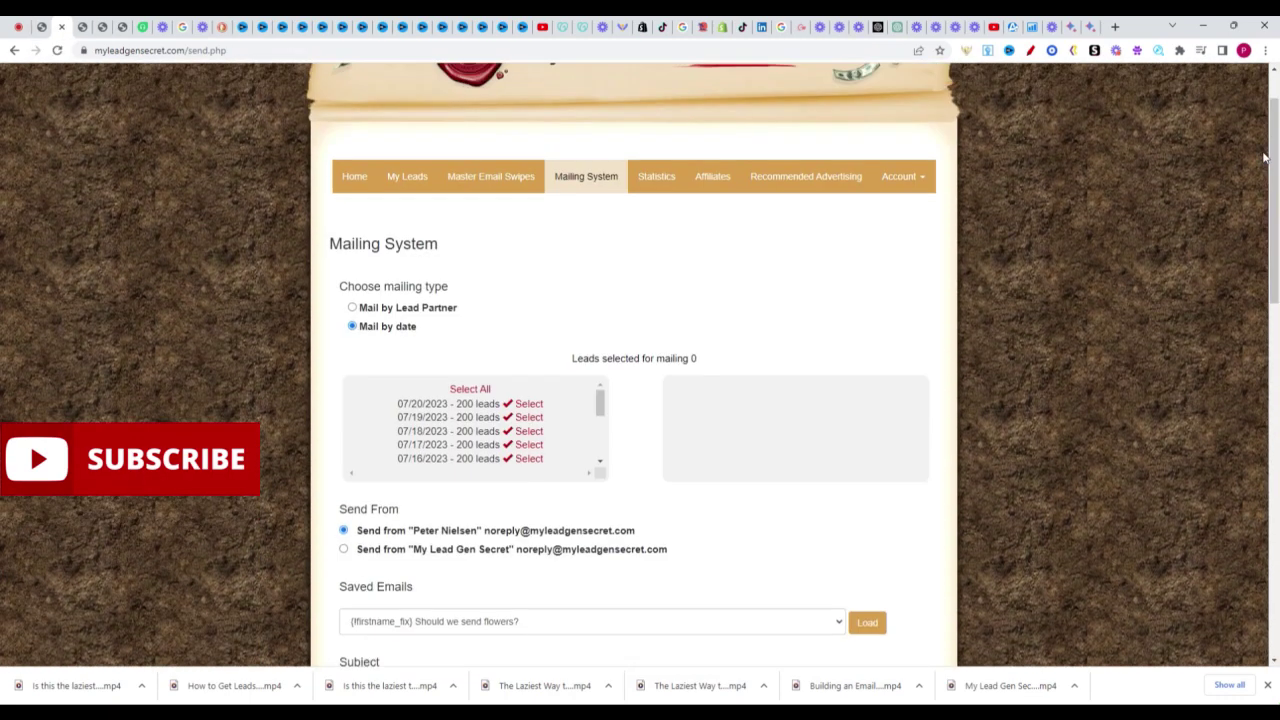
pyautogui.click(711, 182)
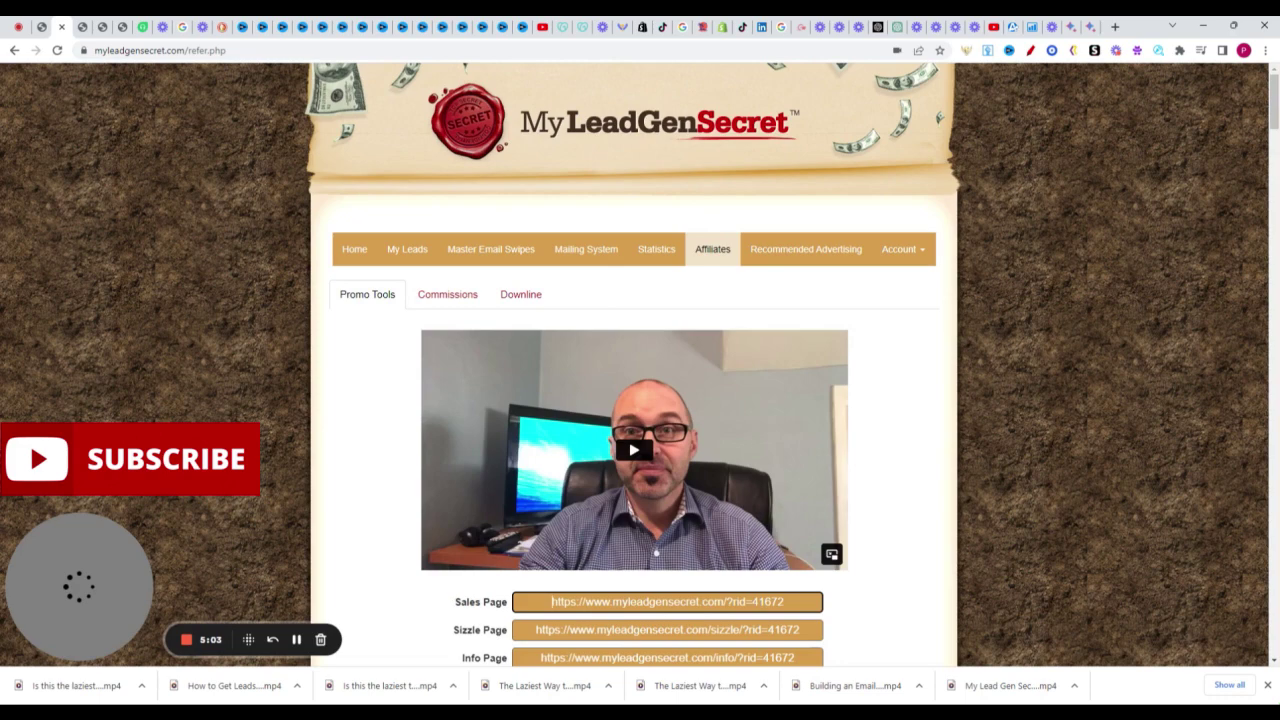
pyautogui.click(552, 601)
pyautogui.hotkey('ctrl', 'c')
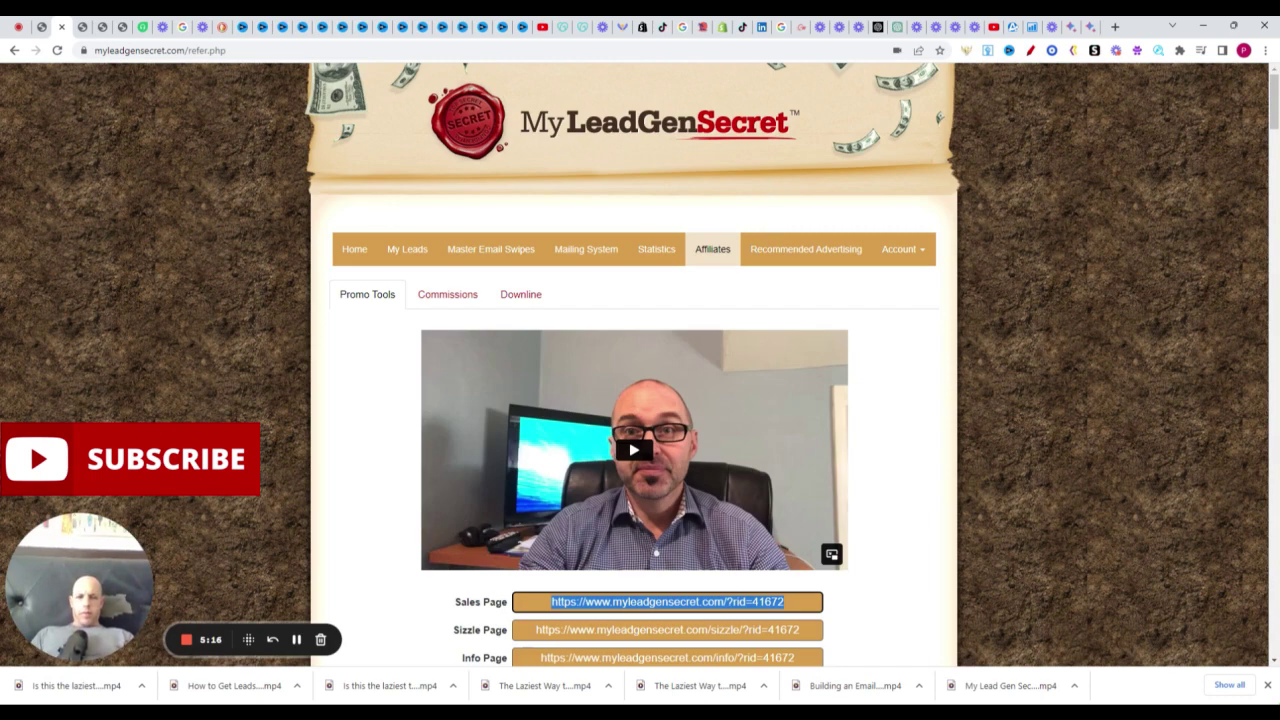
pyautogui.click(660, 692)
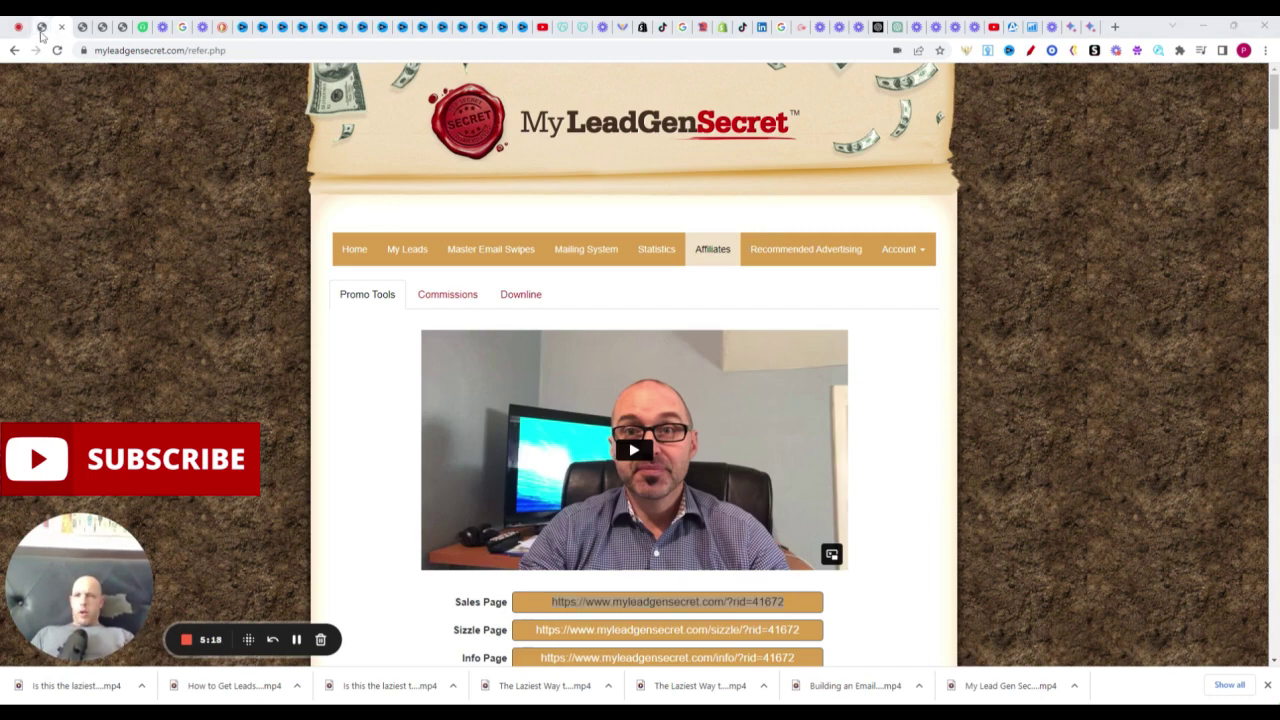
# Step: Replace the '[Insert URL here]' line in the draft with bold 'LEARN MORE HERE!' and select it
pyautogui.click(20, 27)
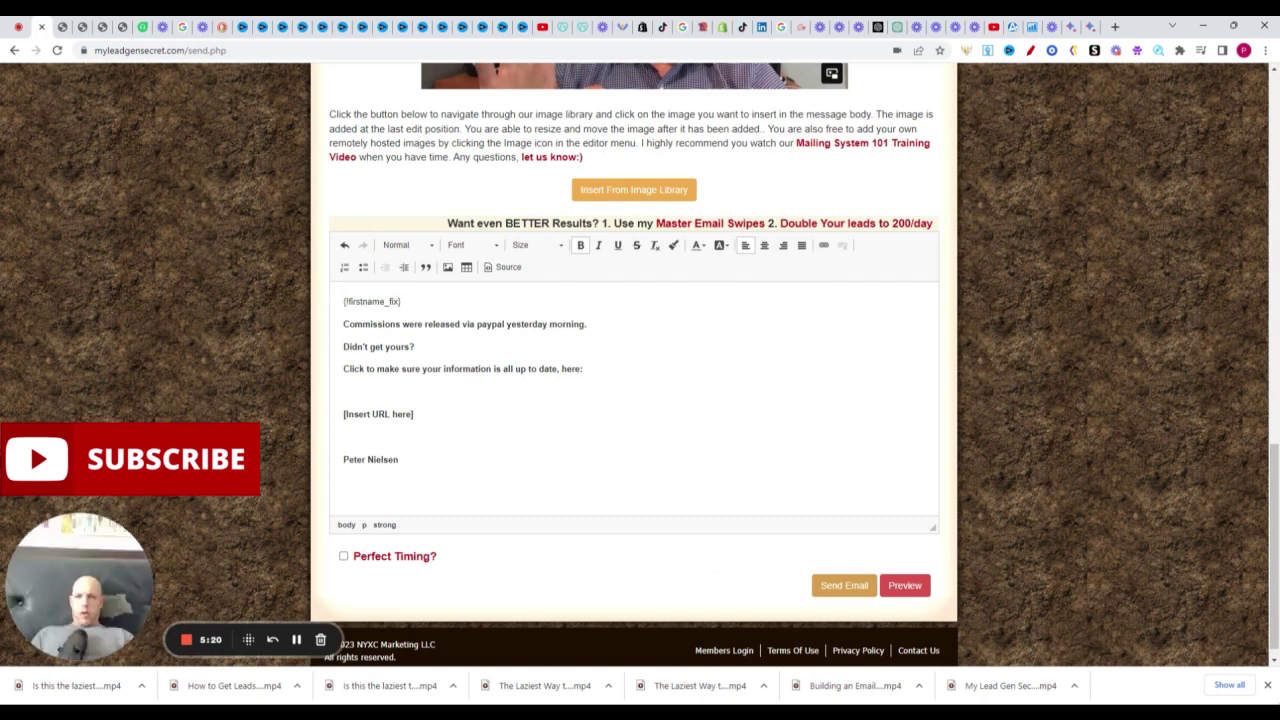
pyautogui.moveTo(413, 414); pyautogui.dragTo(353, 414)
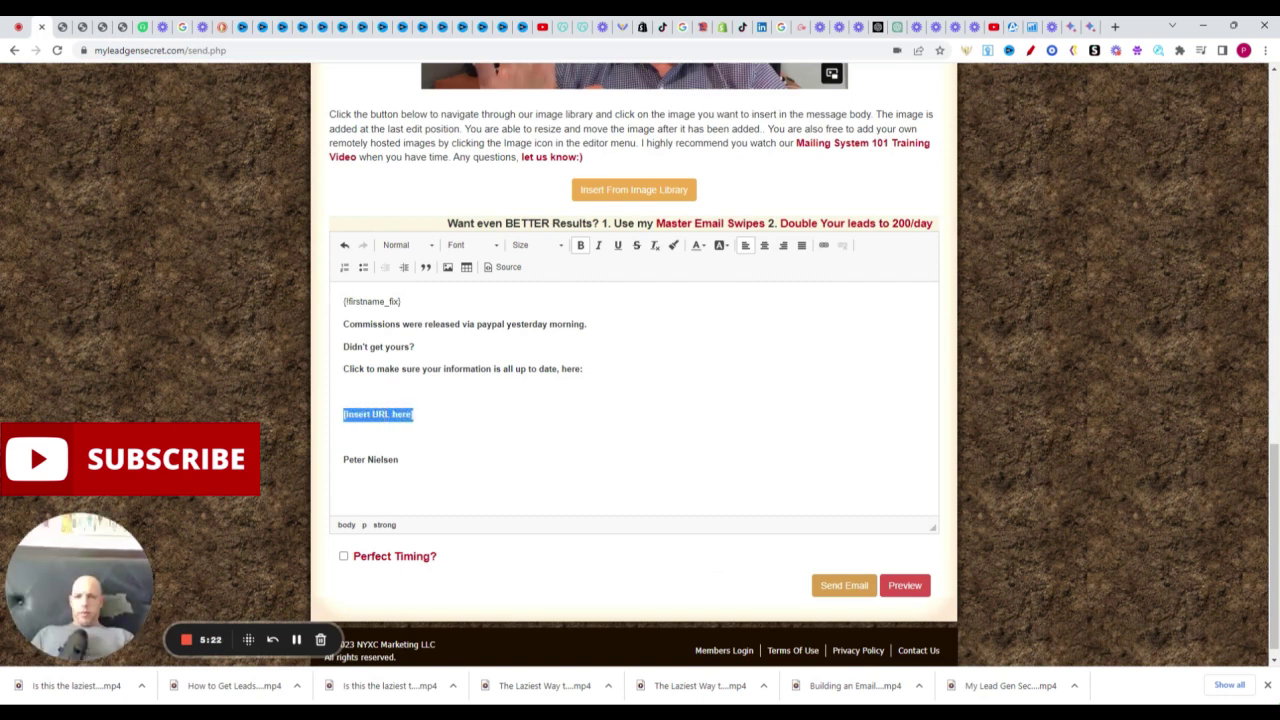
pyautogui.press('BackSpace')
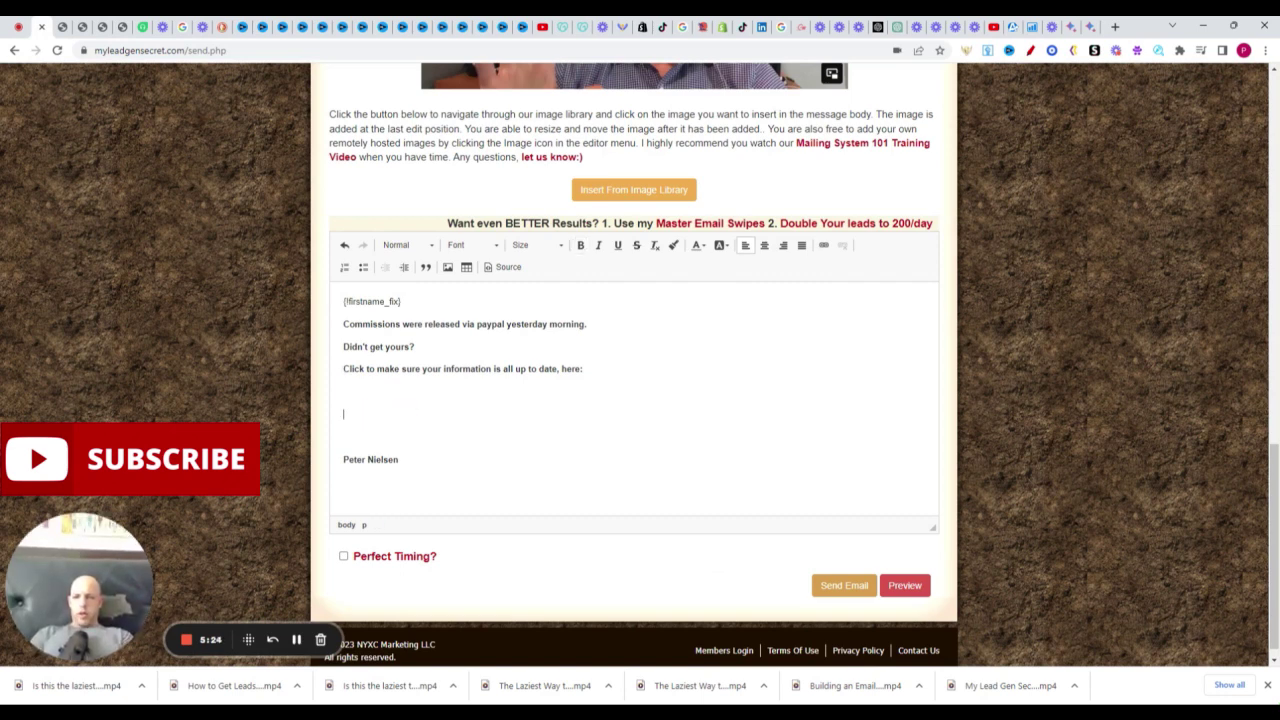
pyautogui.hotkey('ctrl', 'b')
pyautogui.write('LEARN MORE HERE')
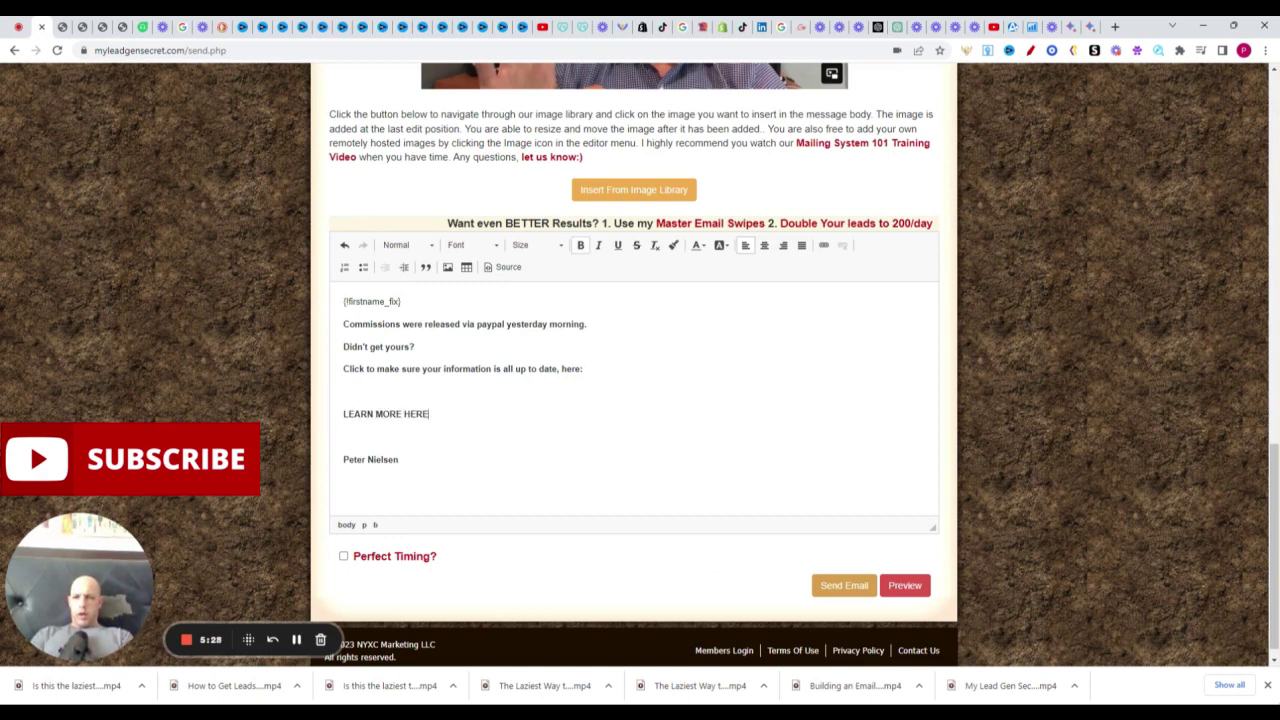
pyautogui.write('!')
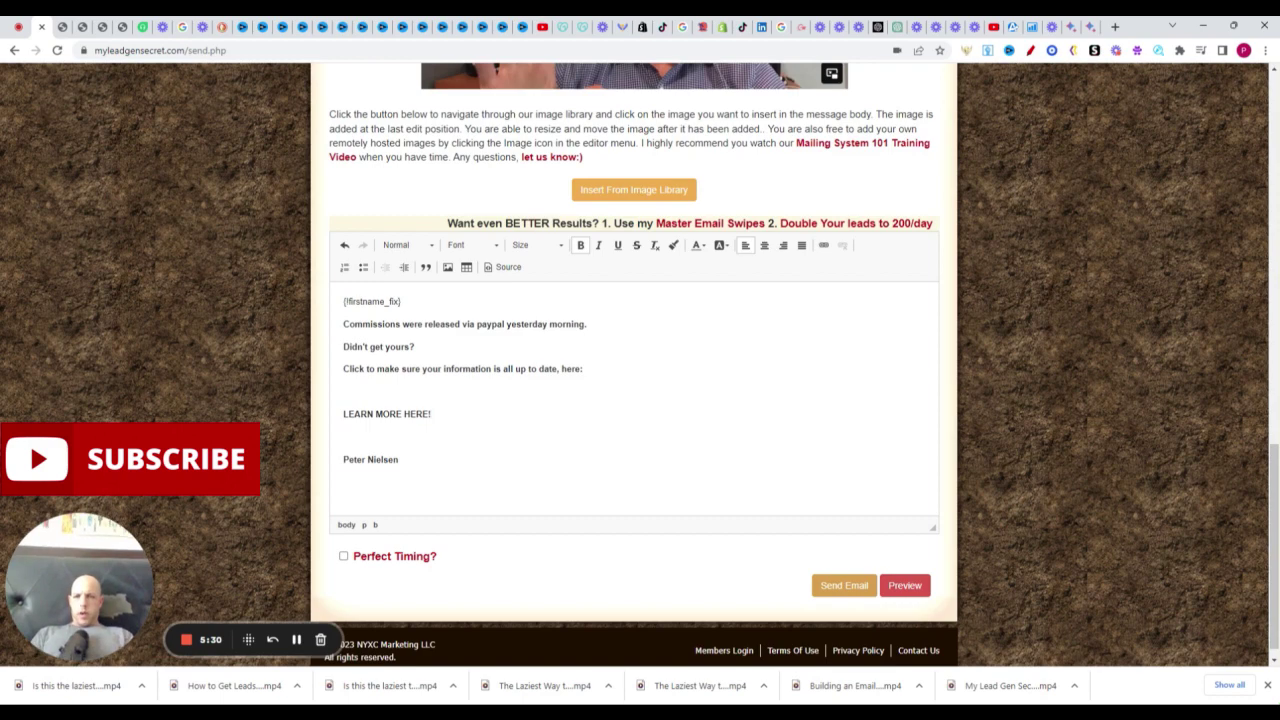
pyautogui.moveTo(343, 414); pyautogui.dragTo(431, 414)
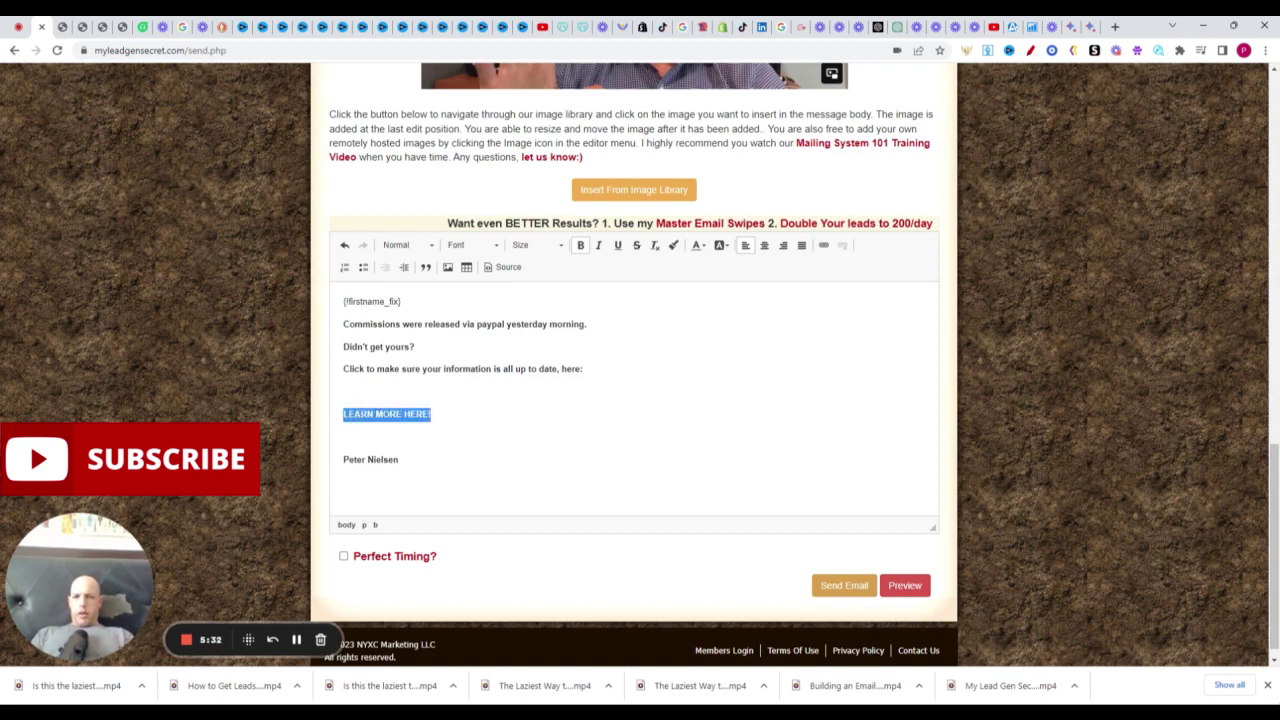
# Step: Link 'LEARN MORE HERE!' to the copied Sales Page affiliate URL and preview the email
pyautogui.click(824, 245)
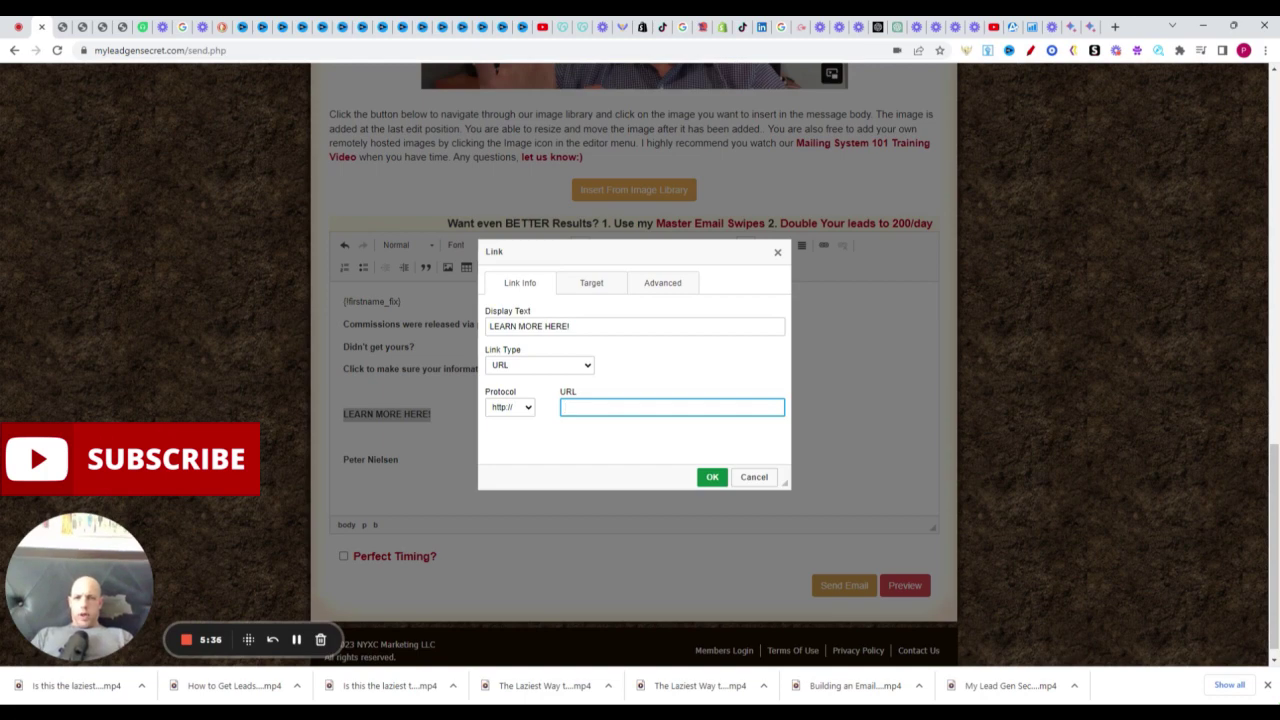
pyautogui.hotkey('ctrl', 'v')
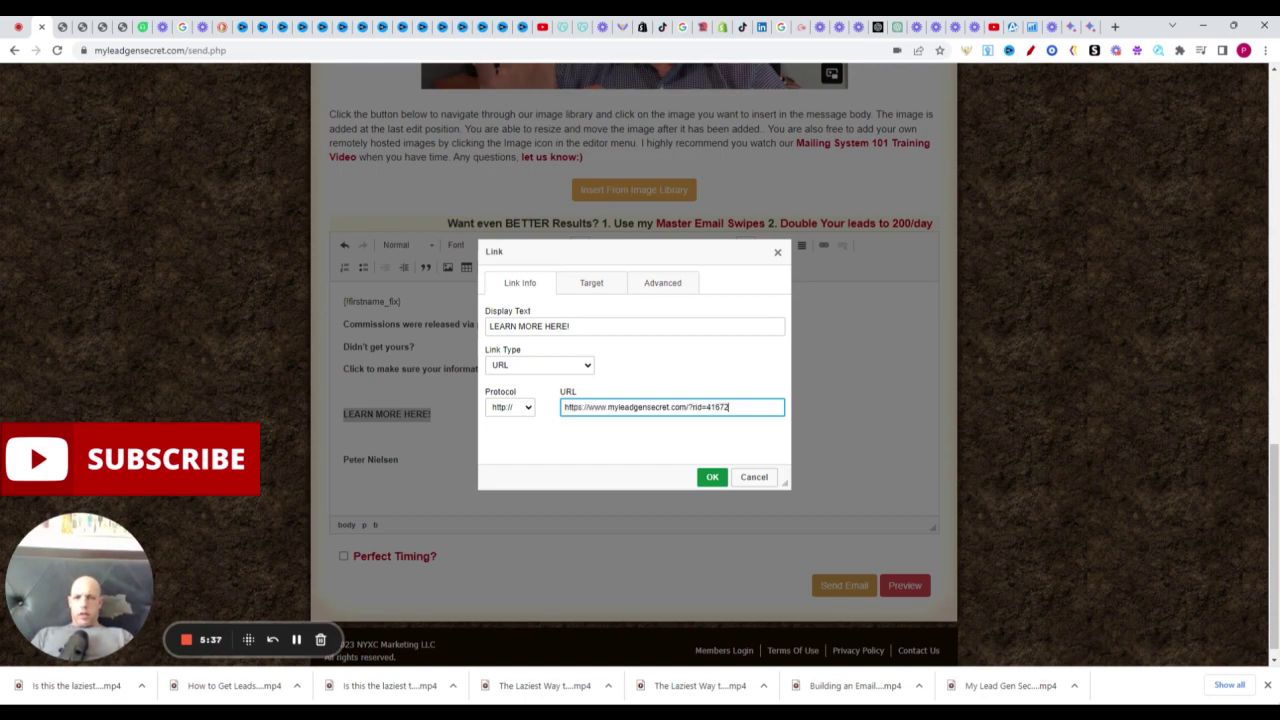
pyautogui.click(712, 480)
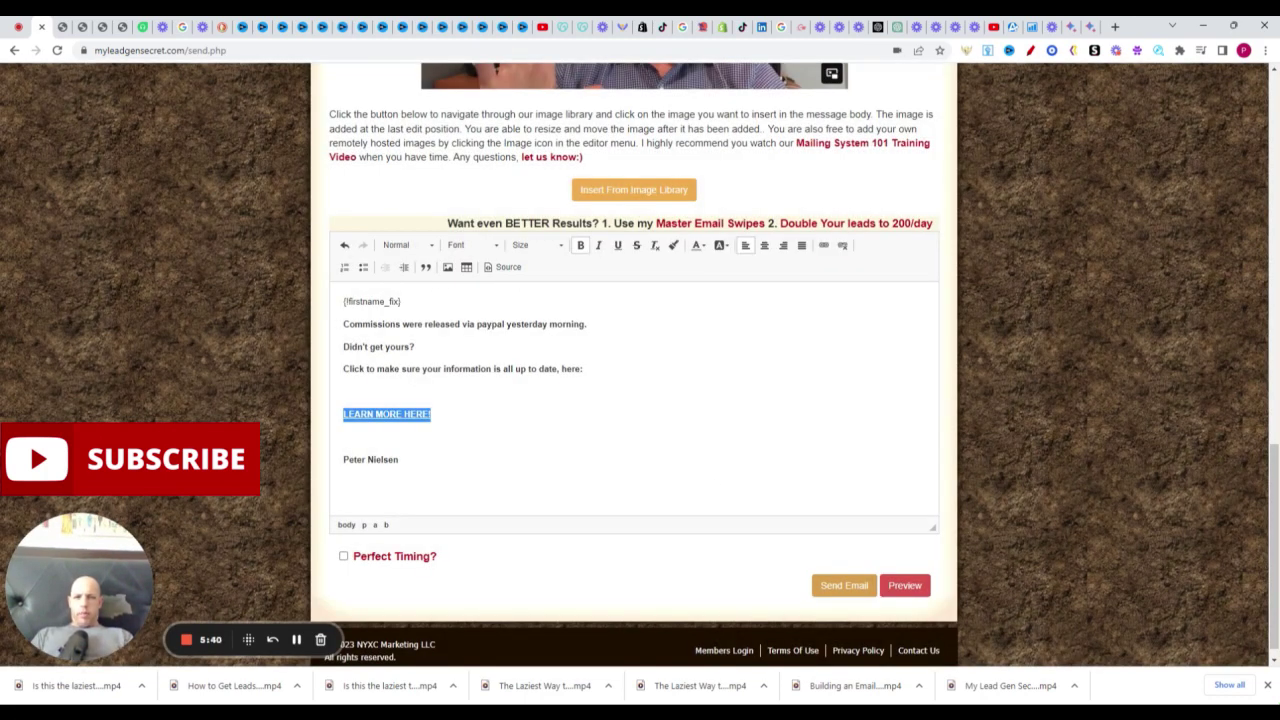
pyautogui.click(904, 585)
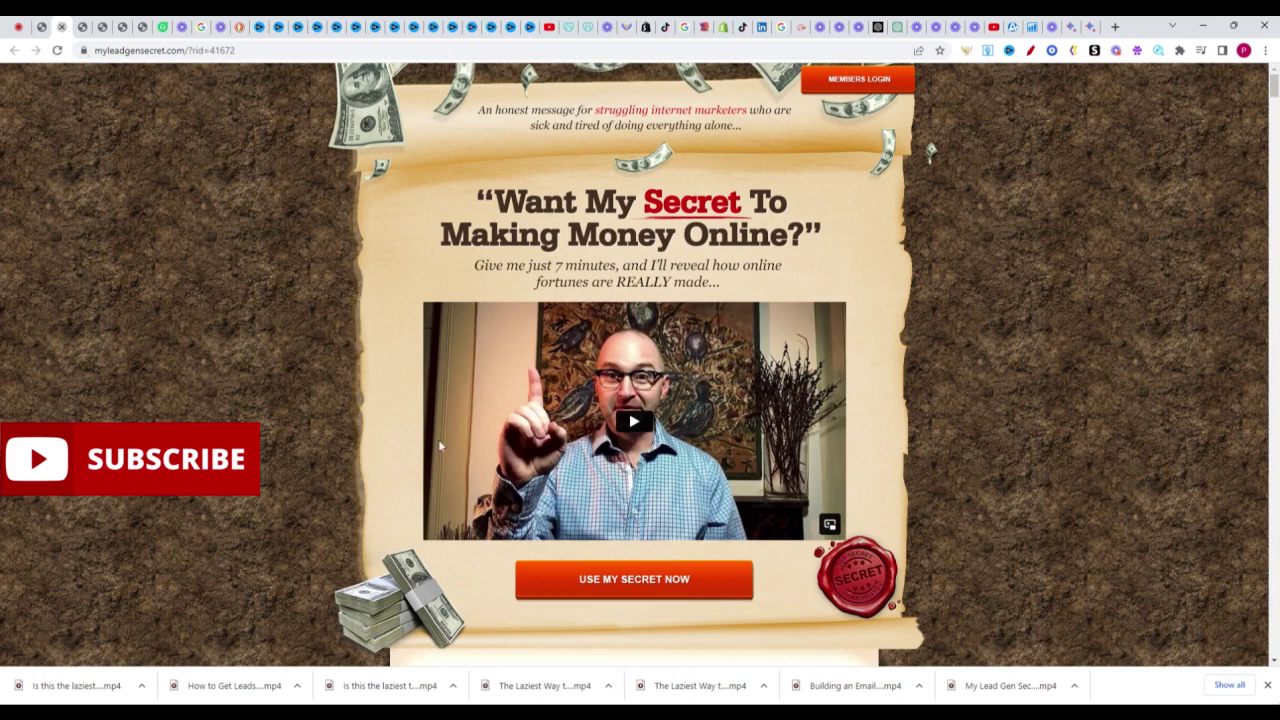
# Step: Close the sales page and preview, then select all lead dates for 2500 leads
pyautogui.click(62, 27)
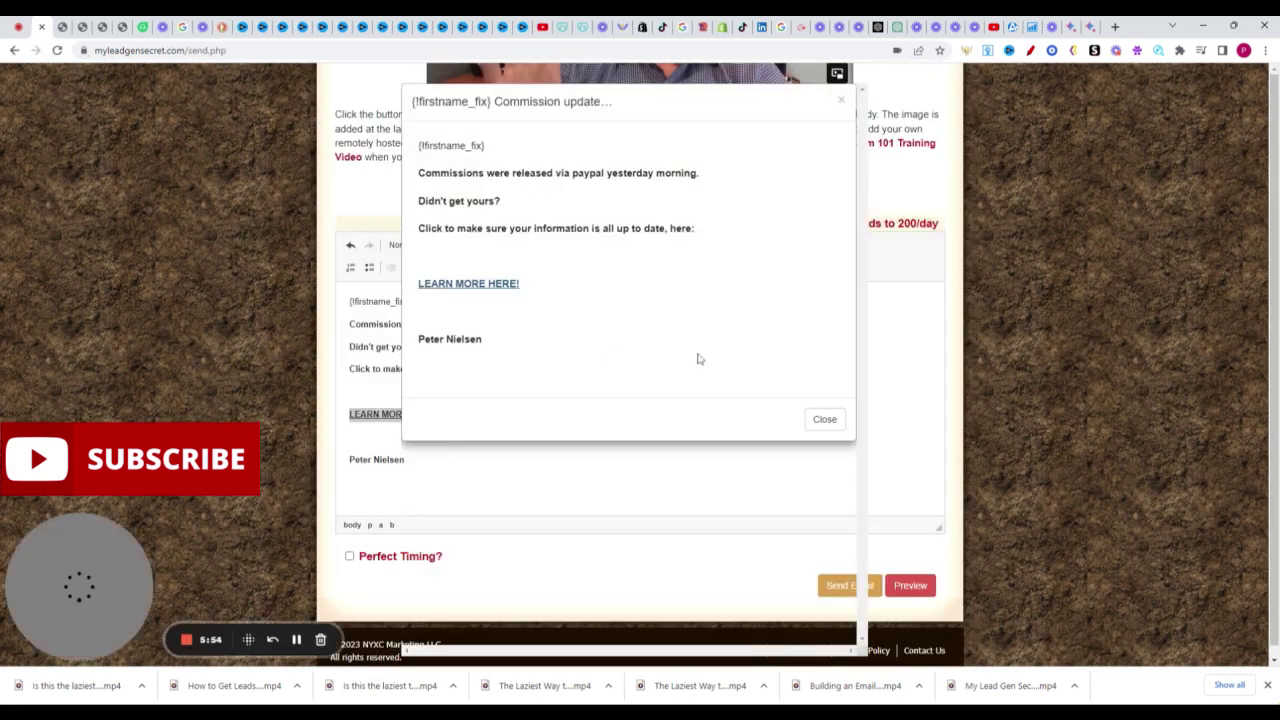
pyautogui.click(825, 419)
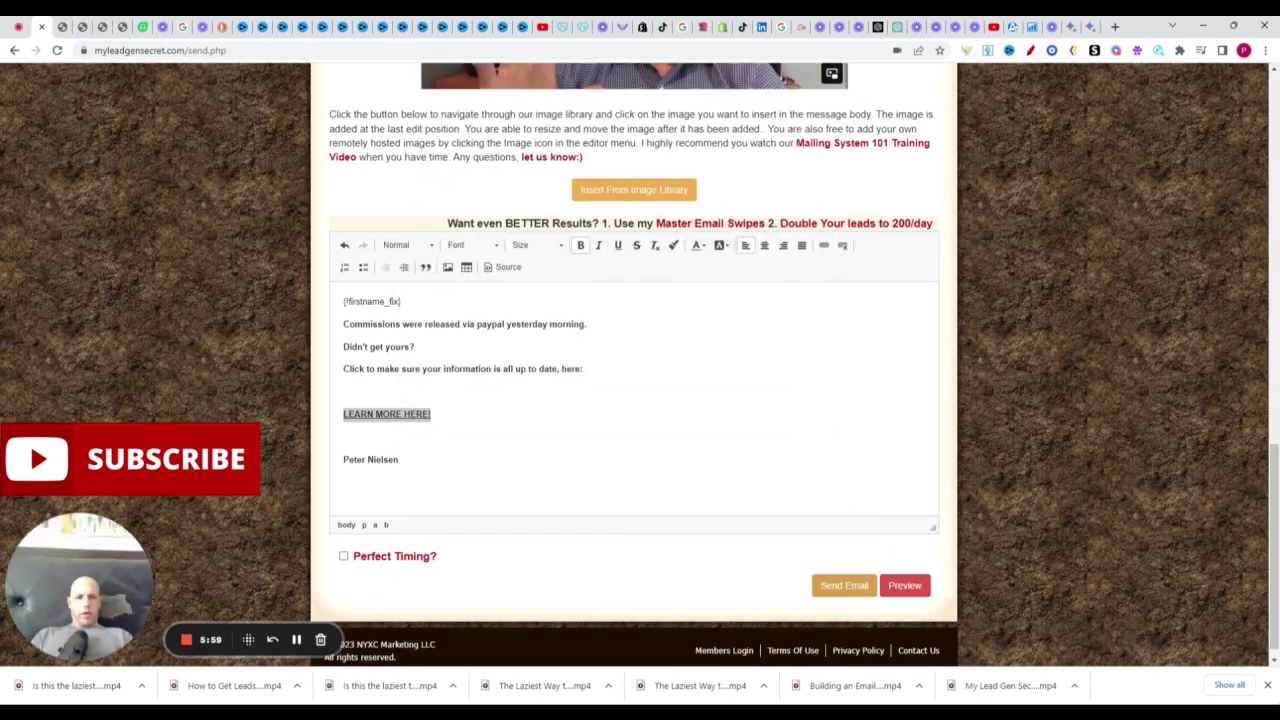
pyautogui.scroll(10, 640, 365)
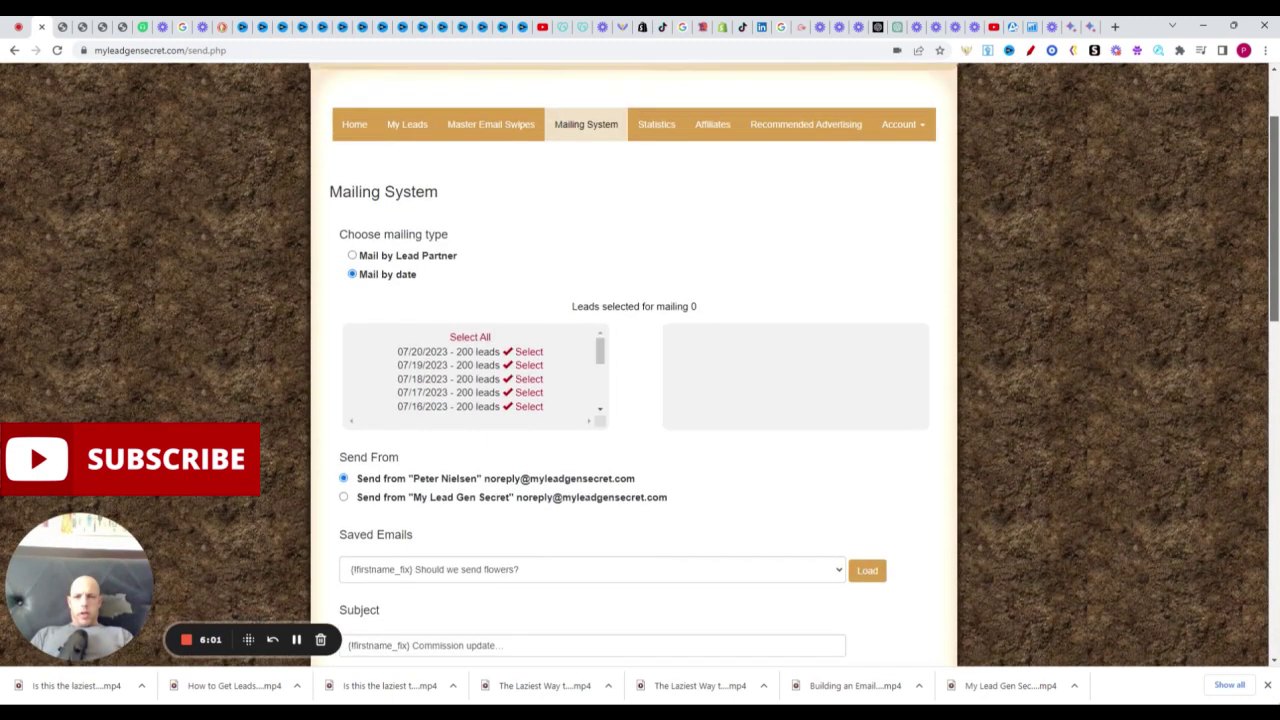
pyautogui.click(470, 337)
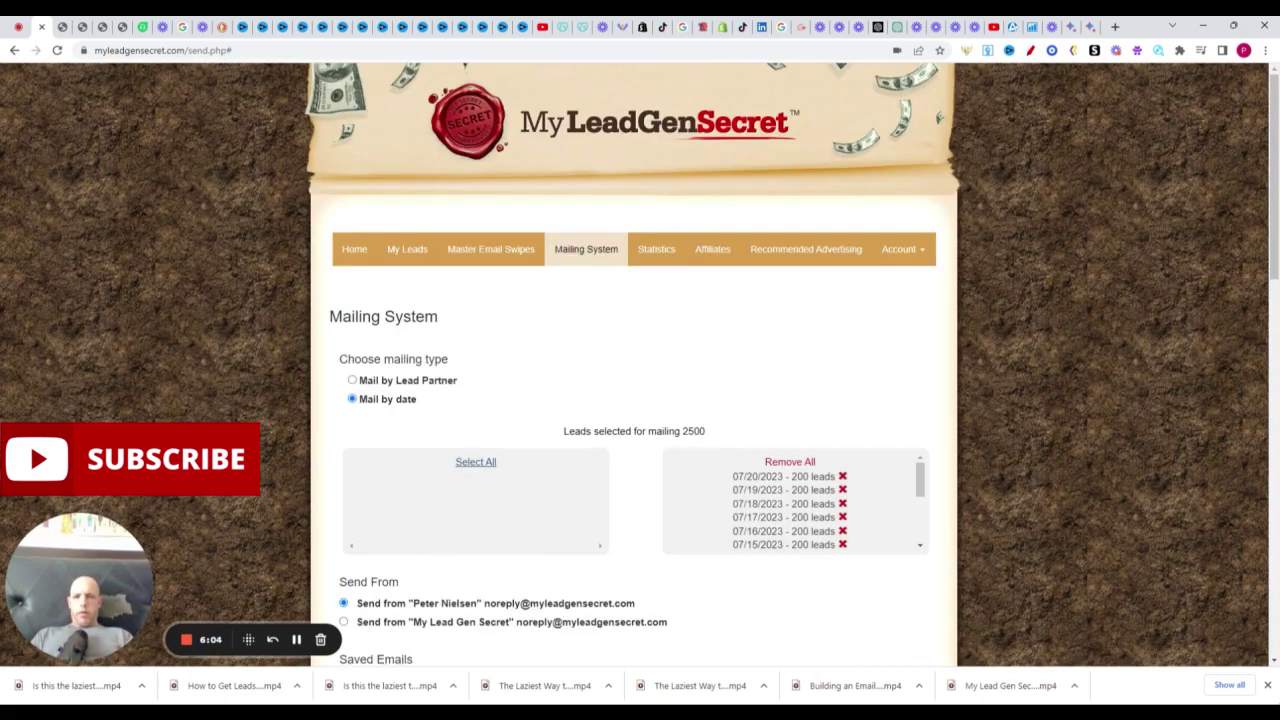
pyautogui.scroll(-2, 1165, 225)
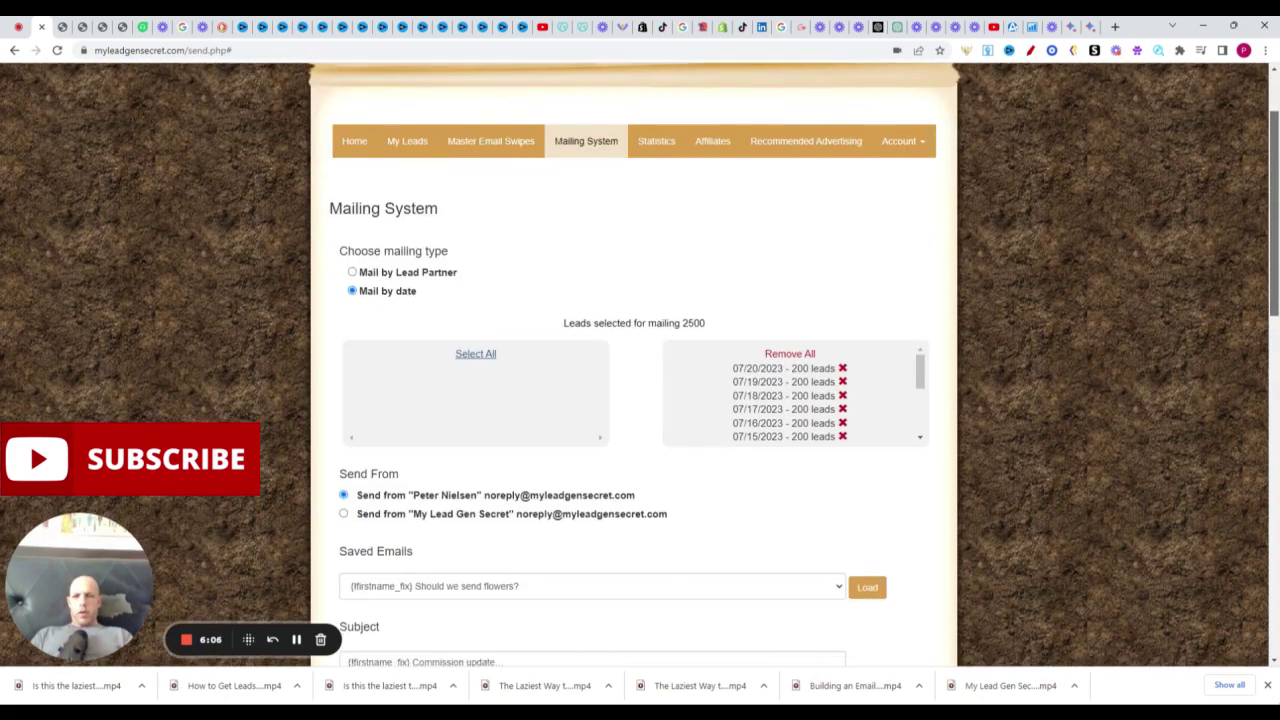
pyautogui.scroll(-7, 640, 365)
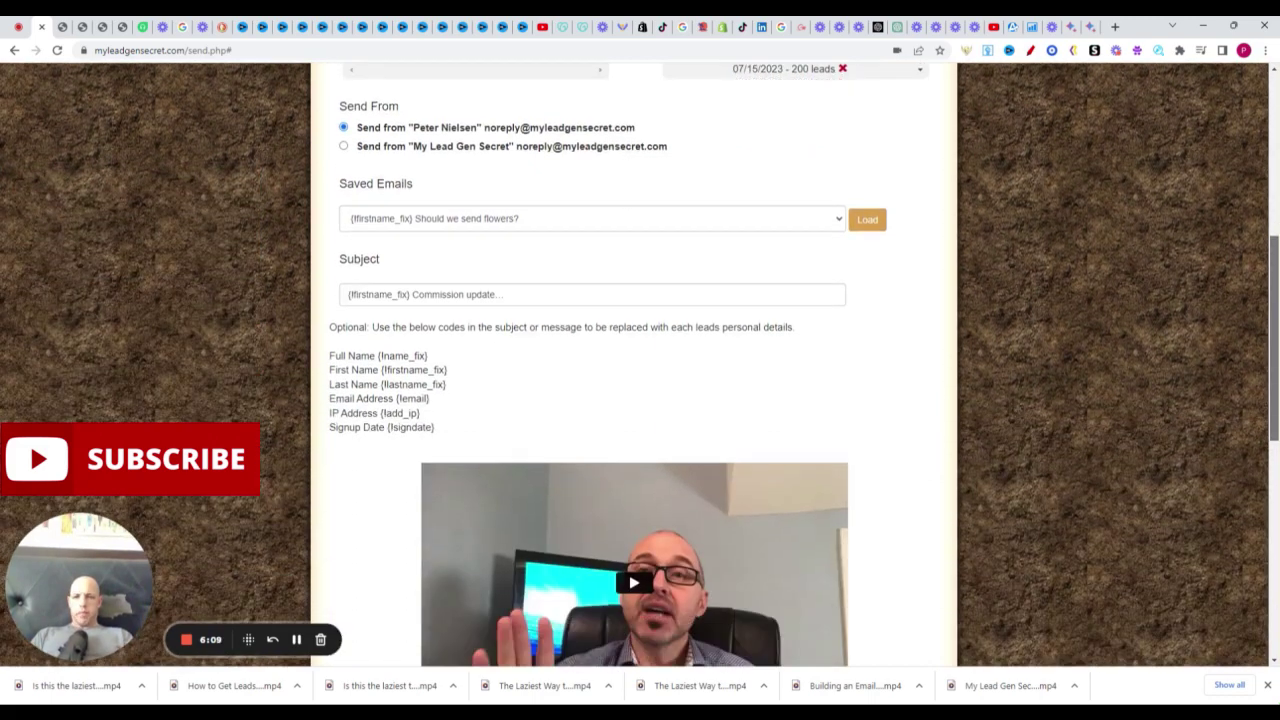
pyautogui.scroll(-12, 679, 549)
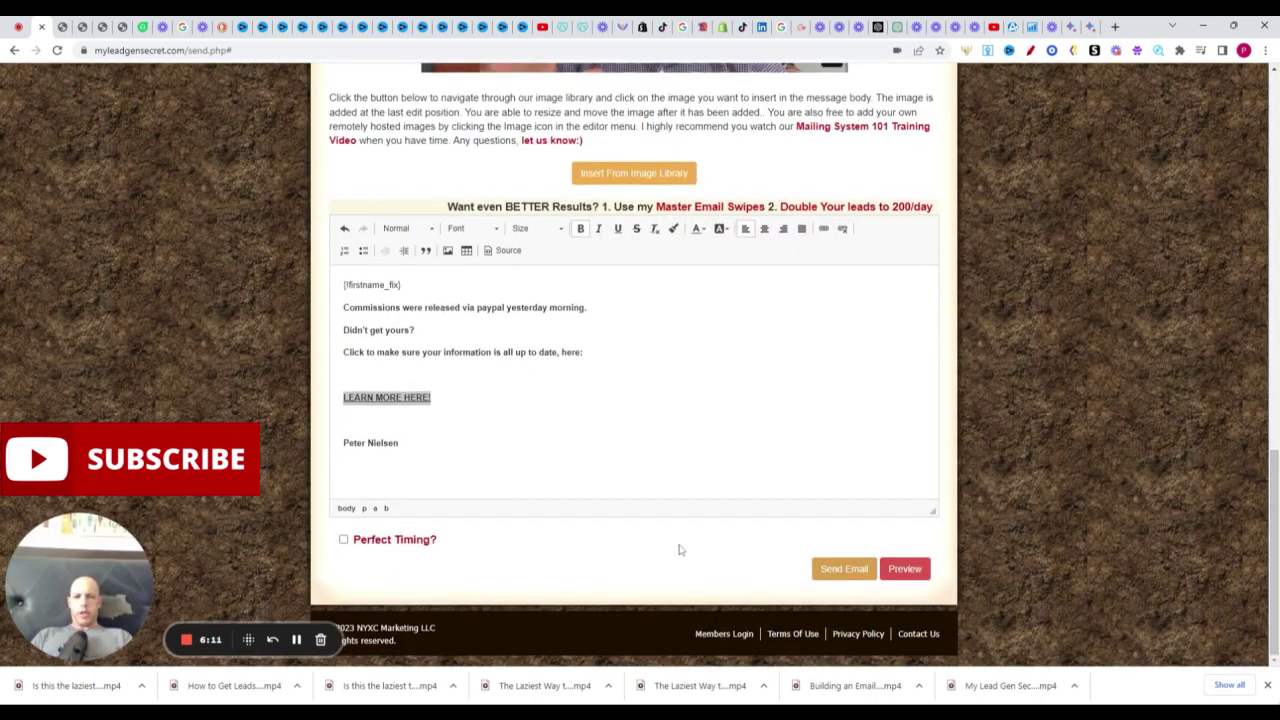
# Step: Turn on Perfect Timing and send the Commission update email, queuing it to 2500 leads
pyautogui.click(399, 442)
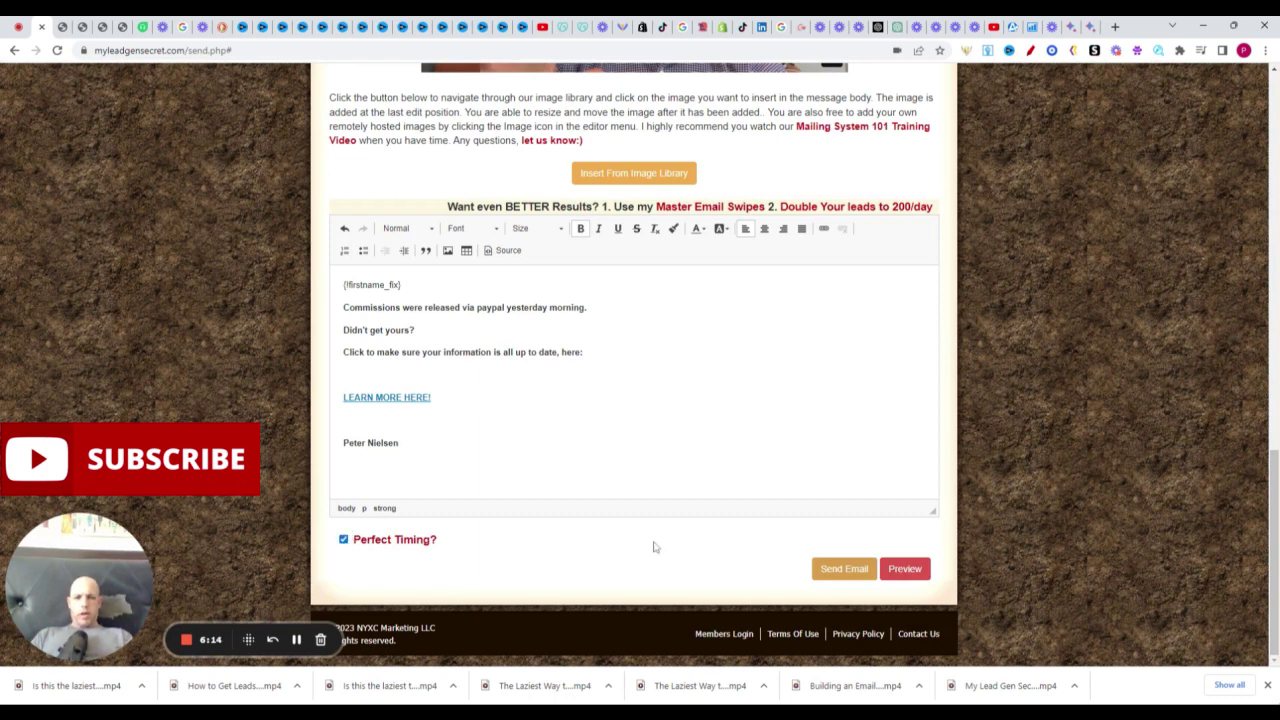
pyautogui.click(840, 568)
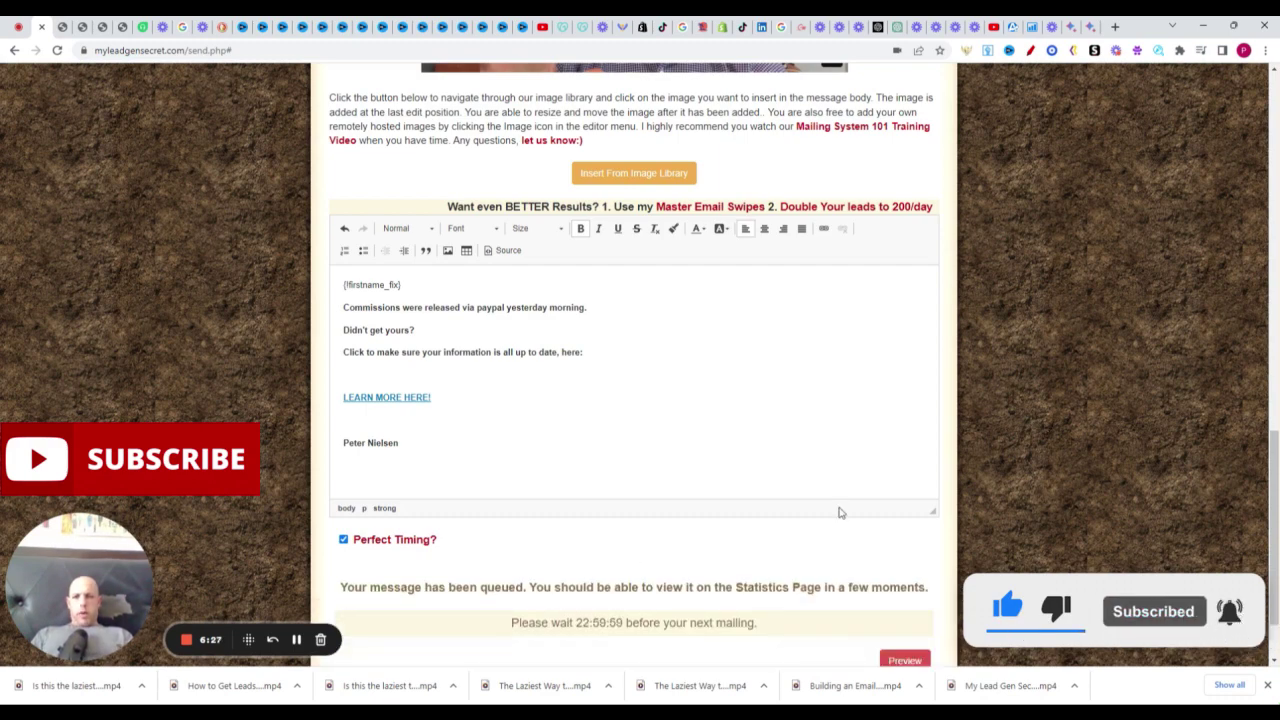
pyautogui.moveTo(1274, 528); pyautogui.dragTo(1274, 204)
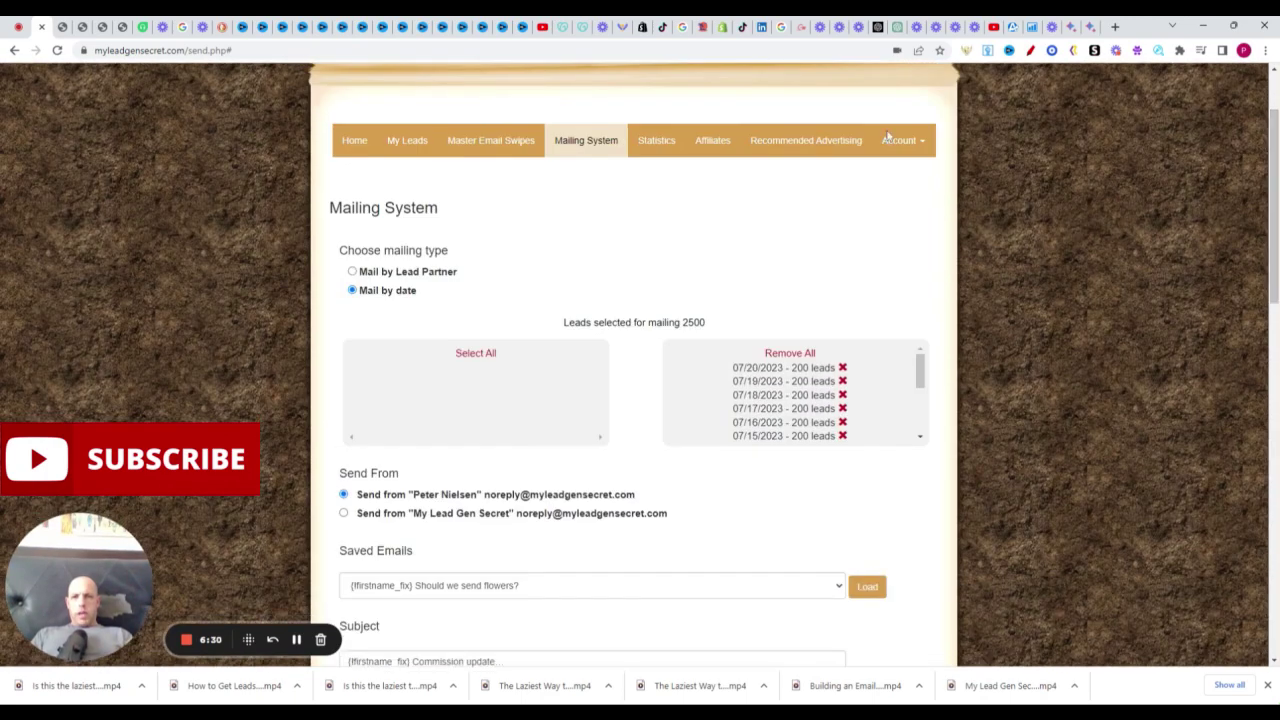
# Step: View the Statistics page showing the 07/20/2023 Commission update mailing with 2500 sent
pyautogui.click(659, 150)
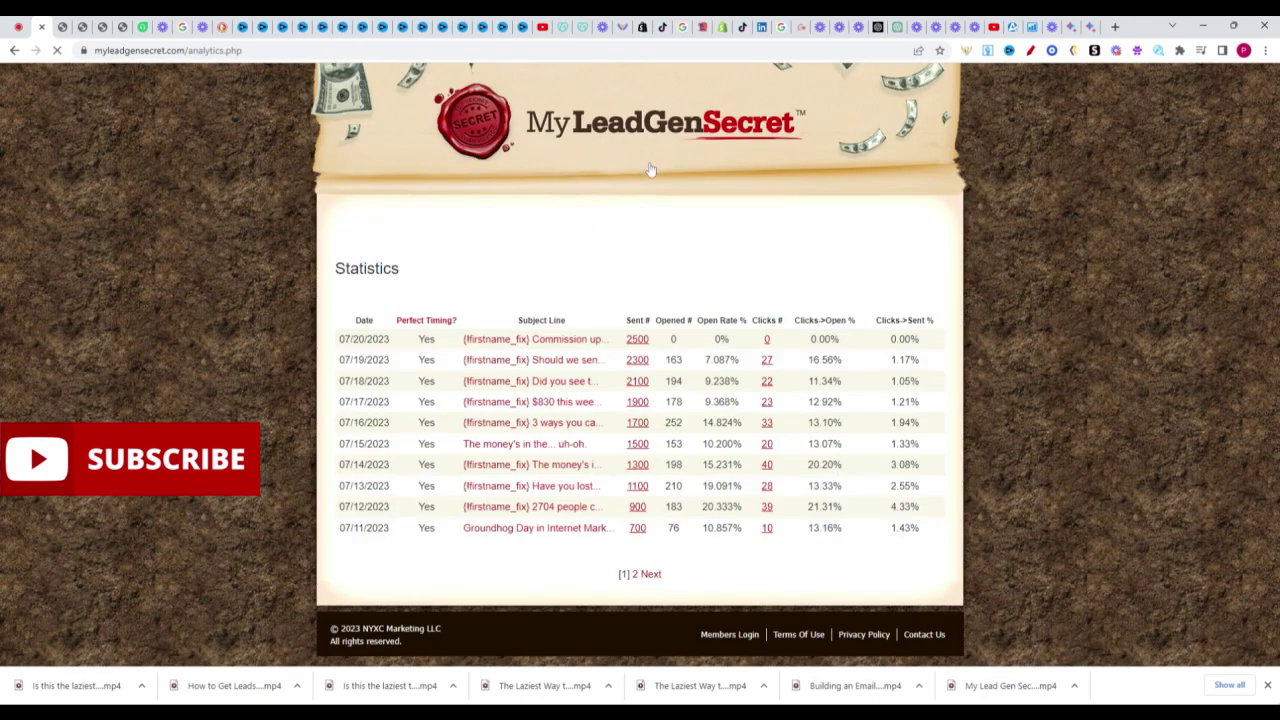